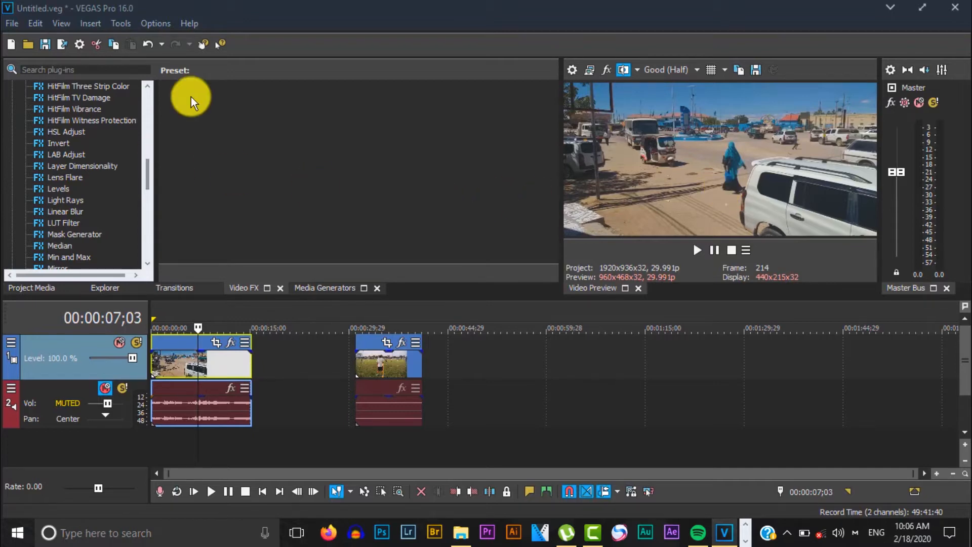
# - Switch the workspace to the Color Correction window layout
pyautogui.click(65, 25)
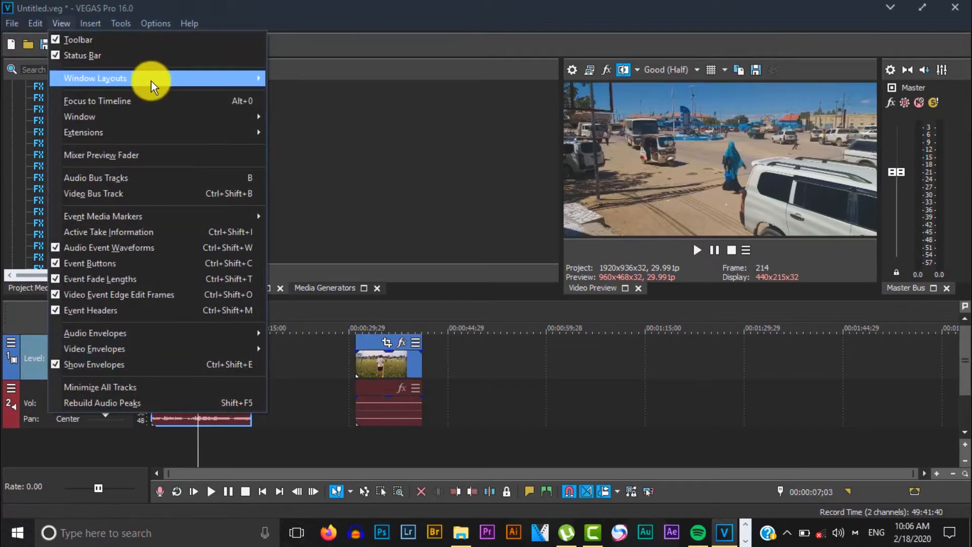
pyautogui.moveTo(151, 80)
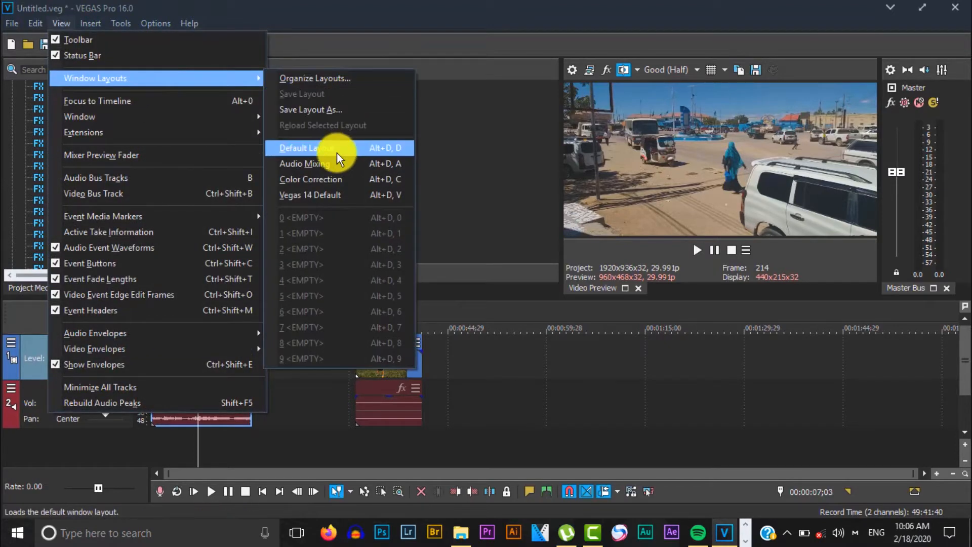
pyautogui.click(337, 179)
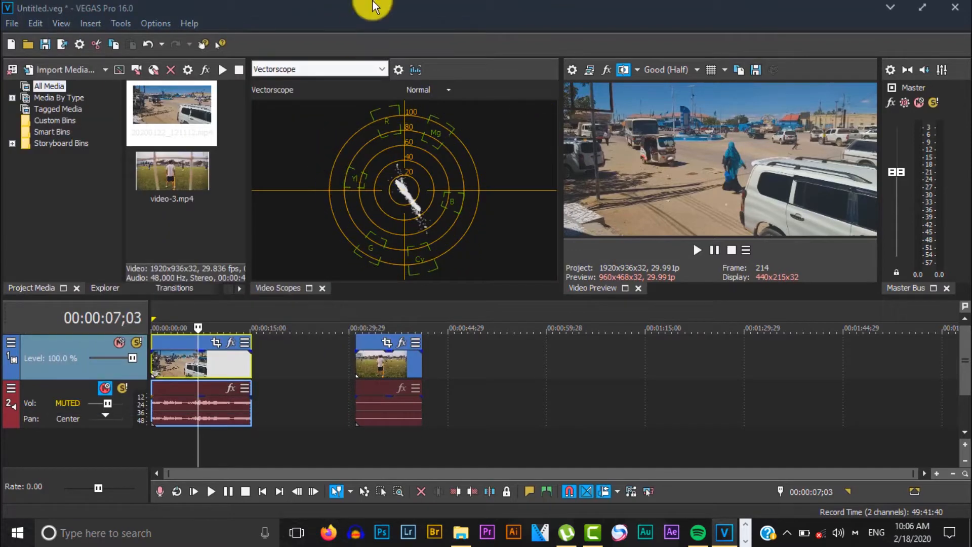
# - View the RGB Parade and Waveform scopes, finishing with the video scopes set to Histogram
pyautogui.click(358, 61)
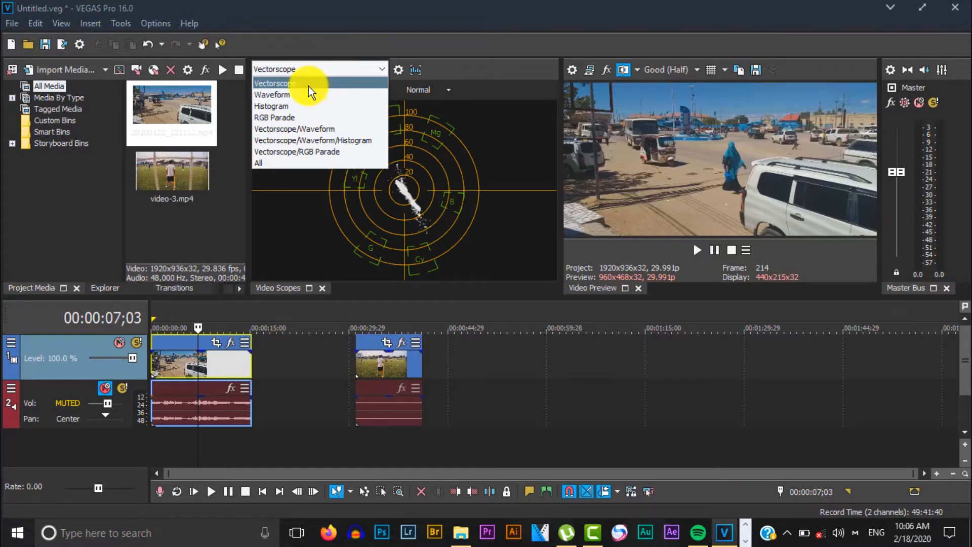
pyautogui.click(294, 118)
pyautogui.click(338, 65)
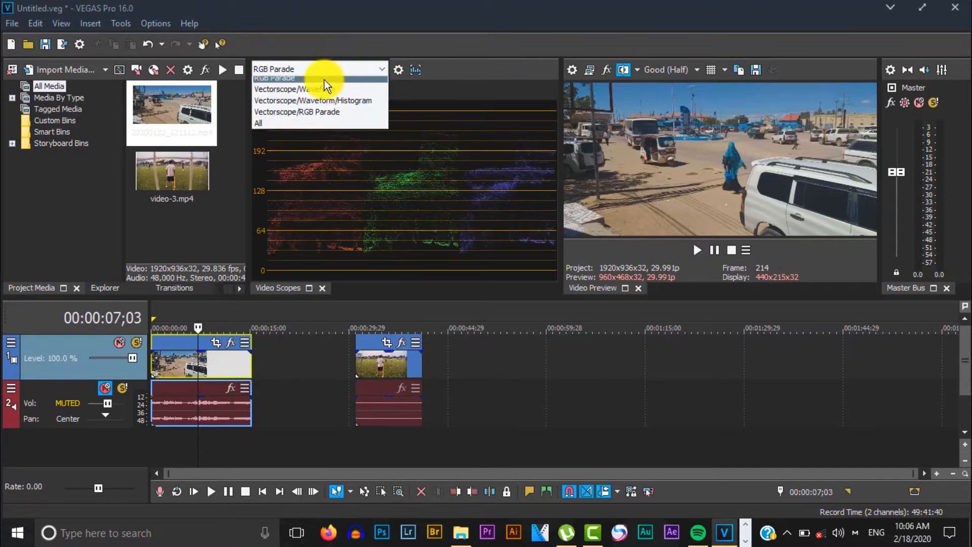
pyautogui.click(288, 107)
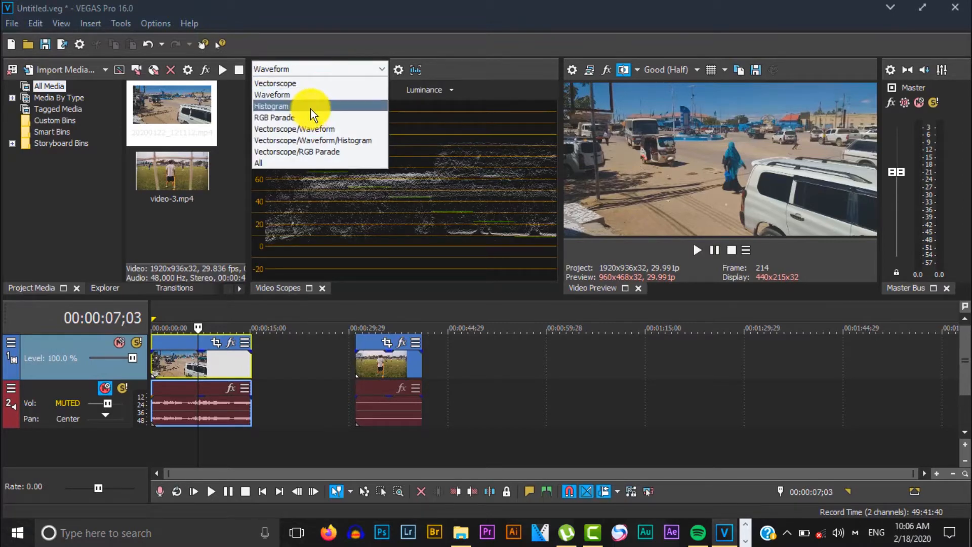
pyautogui.click(311, 109)
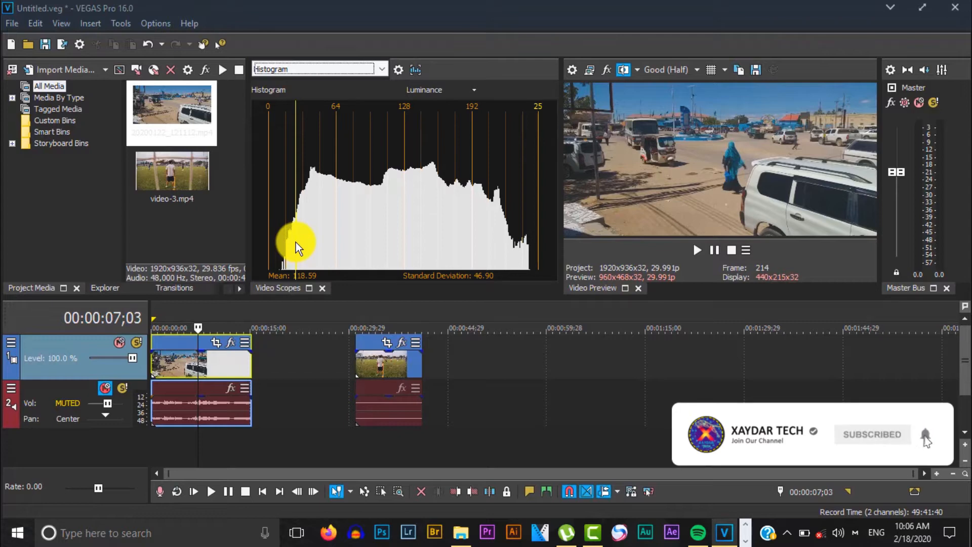
# - Apply the Brightness and Contrast video effect to the first clip on the timeline
pyautogui.click(240, 290)
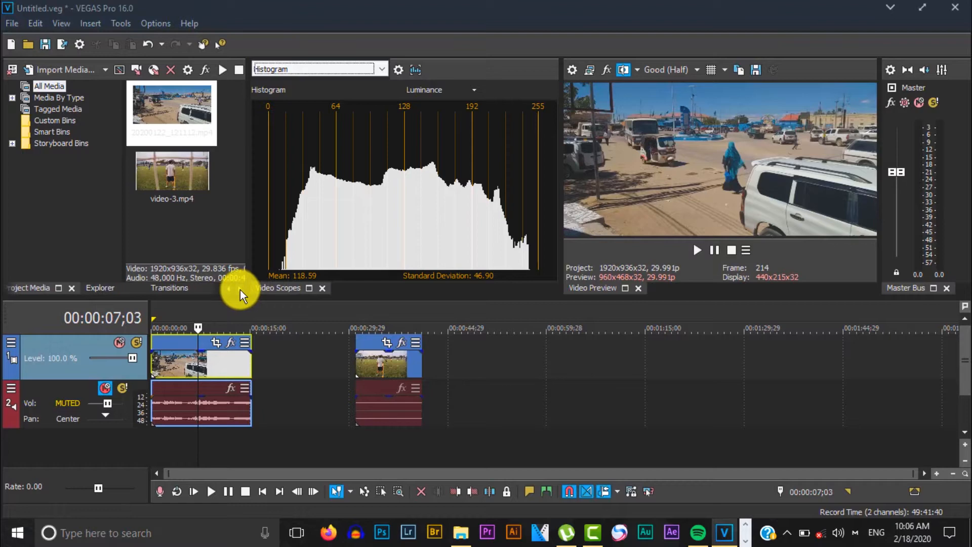
pyautogui.click(240, 289)
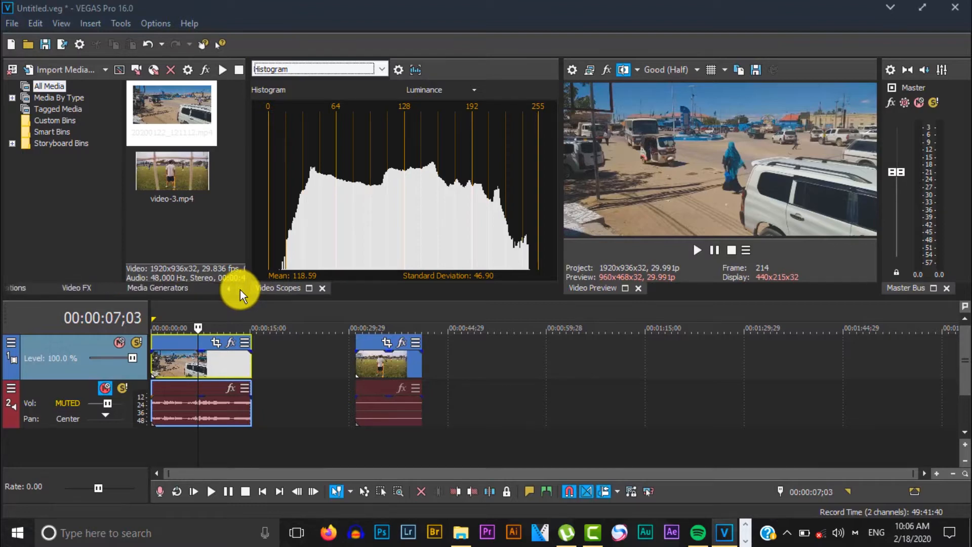
pyautogui.click(85, 288)
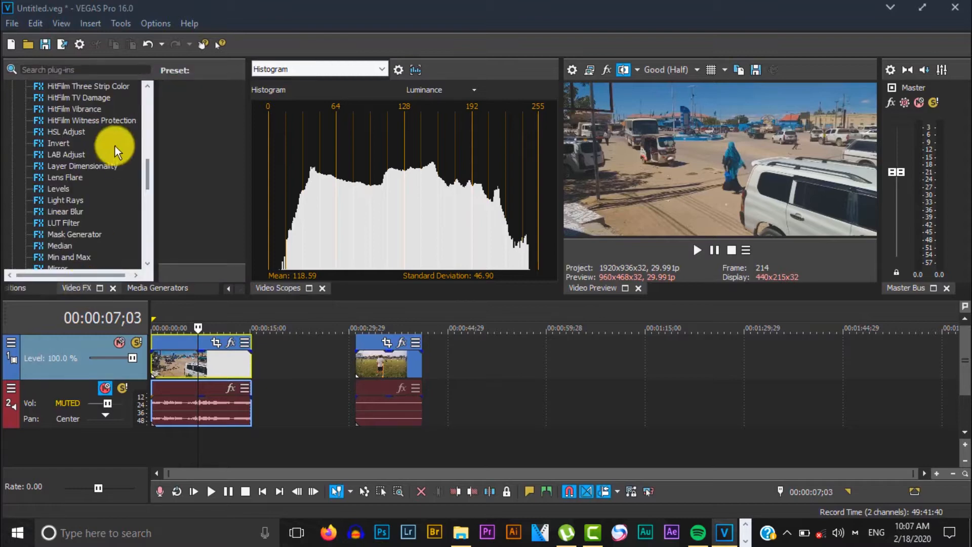
pyautogui.moveTo(147, 171); pyautogui.dragTo(150, 99)
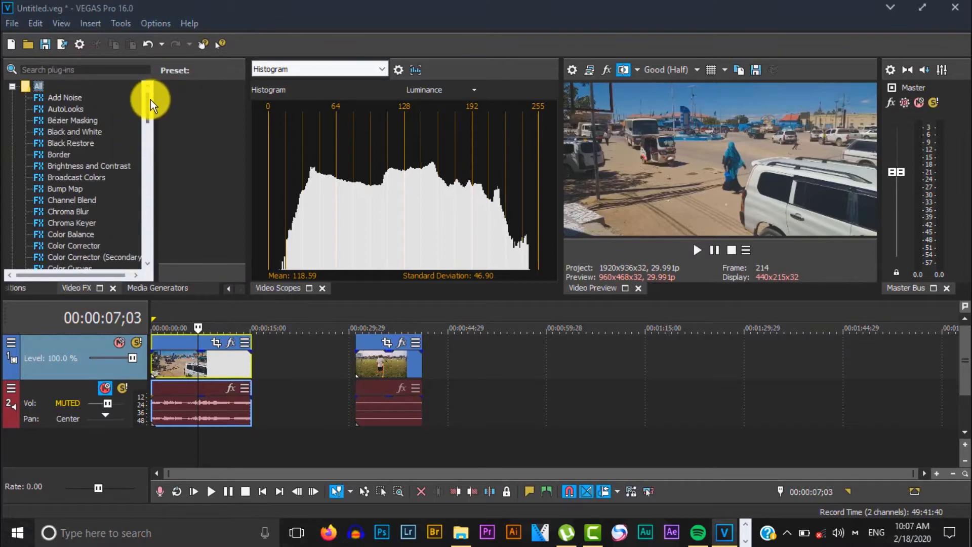
pyautogui.moveTo(102, 165); pyautogui.dragTo(215, 361)
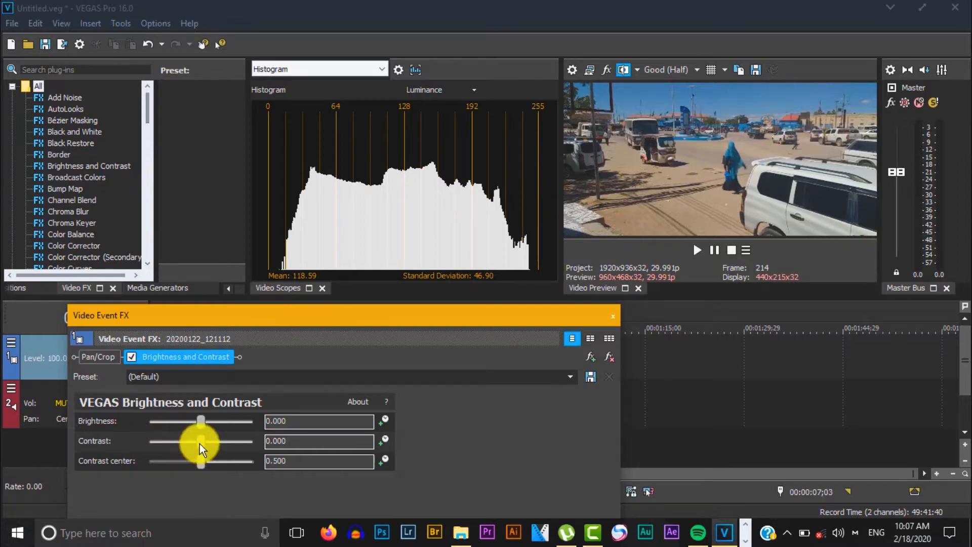
# - Adjust the Brightness and Contrast effect to a contrast of 0.088 and a contrast center of 0.714
pyautogui.moveTo(200, 443); pyautogui.dragTo(205, 444)
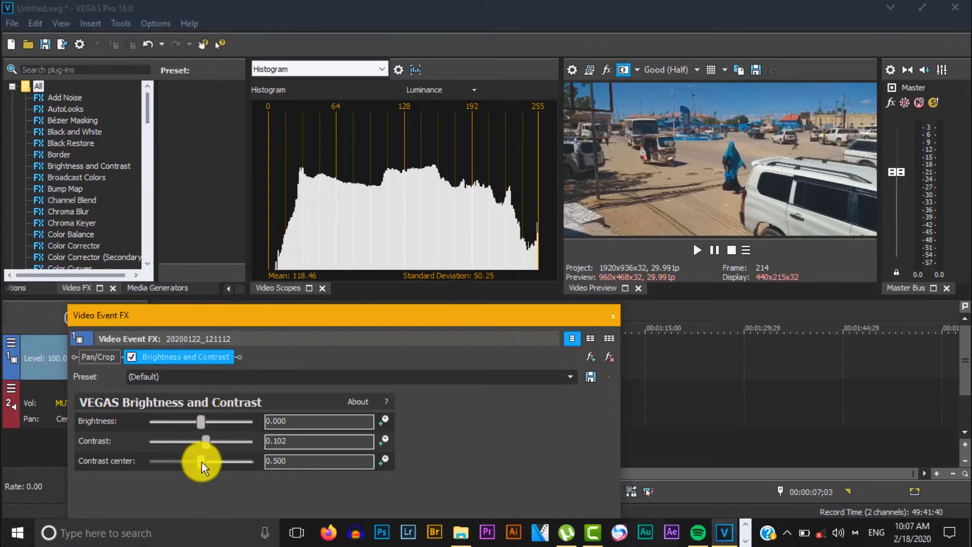
pyautogui.moveTo(201, 462); pyautogui.dragTo(221, 462)
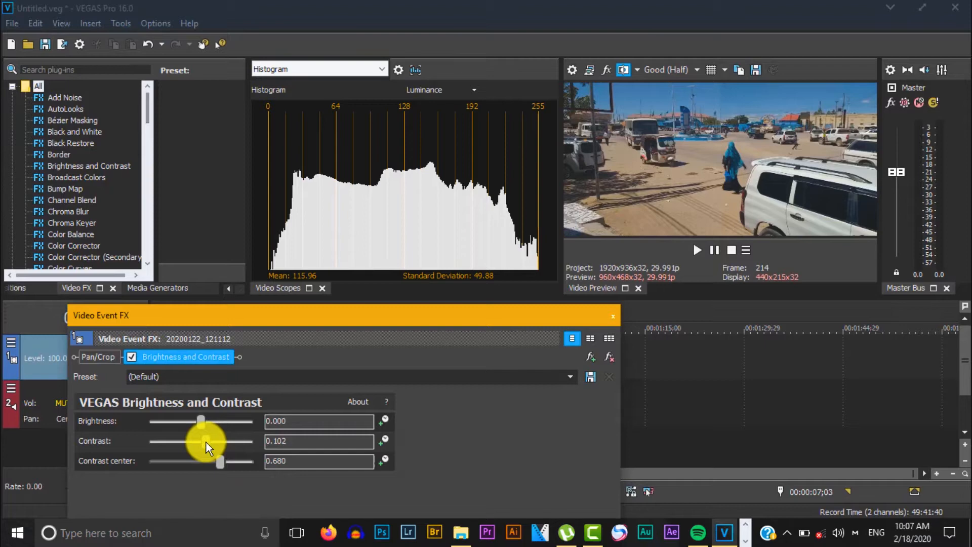
pyautogui.moveTo(206, 442); pyautogui.dragTo(203, 442)
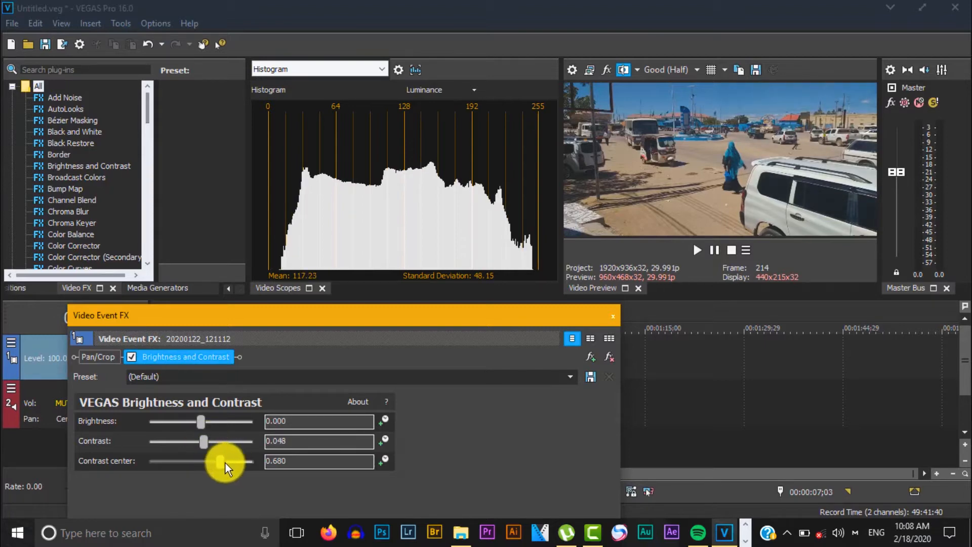
pyautogui.moveTo(220, 463); pyautogui.dragTo(226, 462)
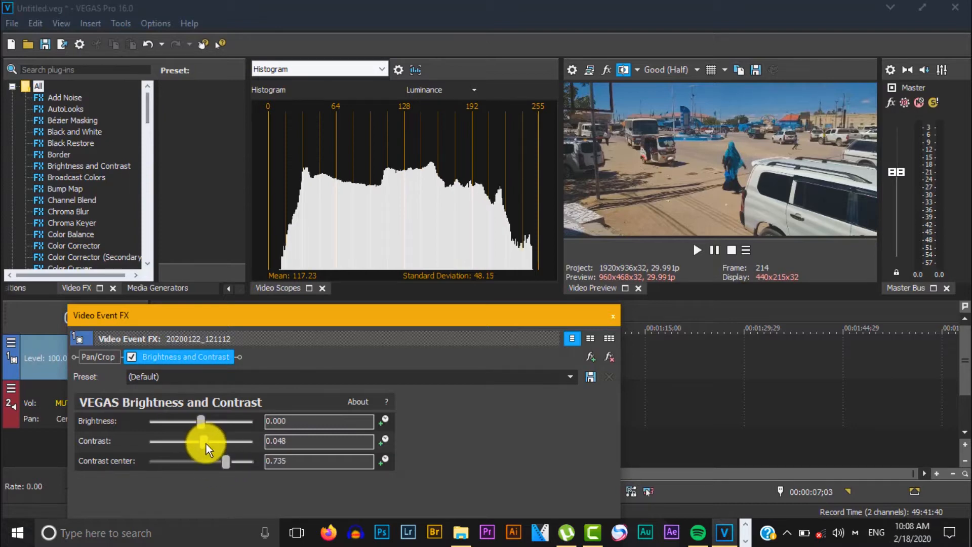
pyautogui.moveTo(207, 444); pyautogui.dragTo(208, 445)
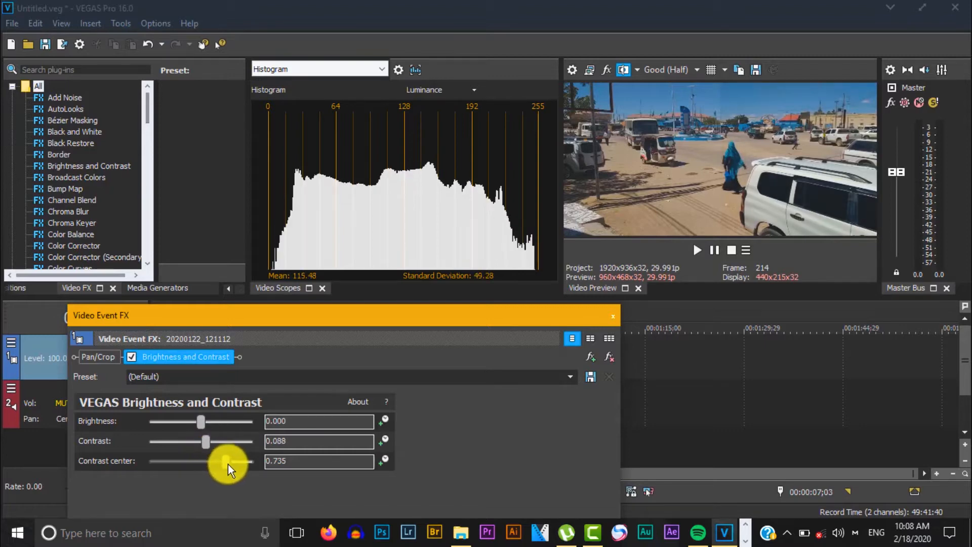
pyautogui.moveTo(228, 465); pyautogui.dragTo(226, 465)
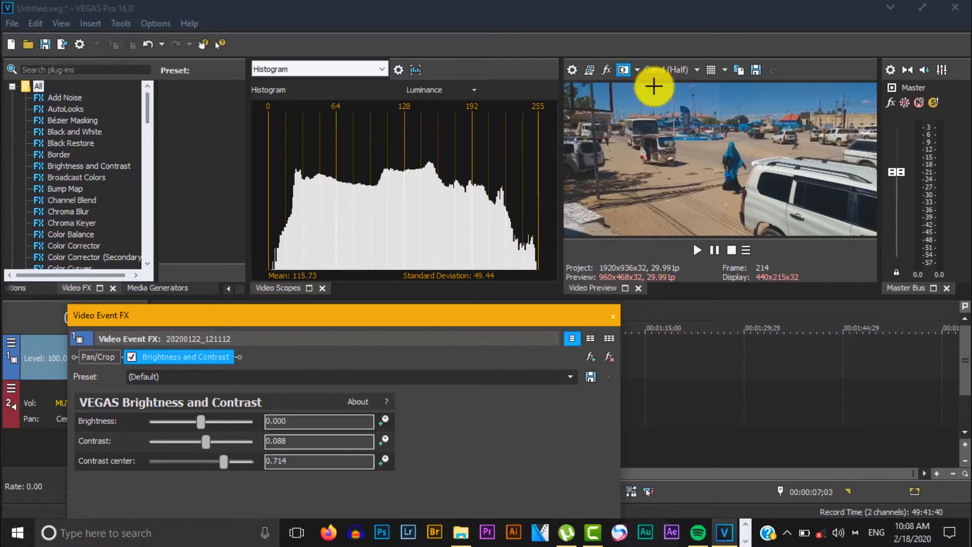
# - Toggle the split-screen preview to compare the clip with and without the contrast adjustment
pyautogui.click(621, 74)
pyautogui.click(621, 73)
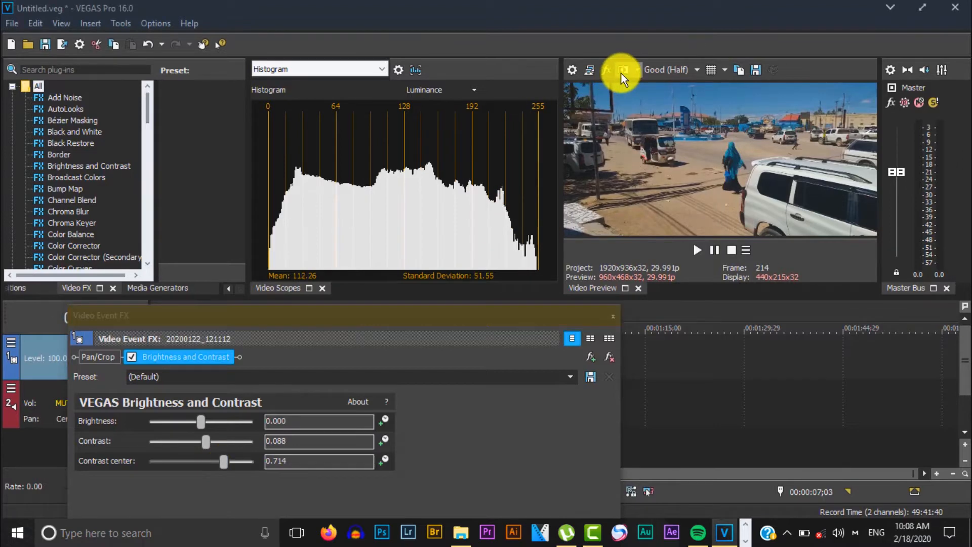
pyautogui.click(622, 74)
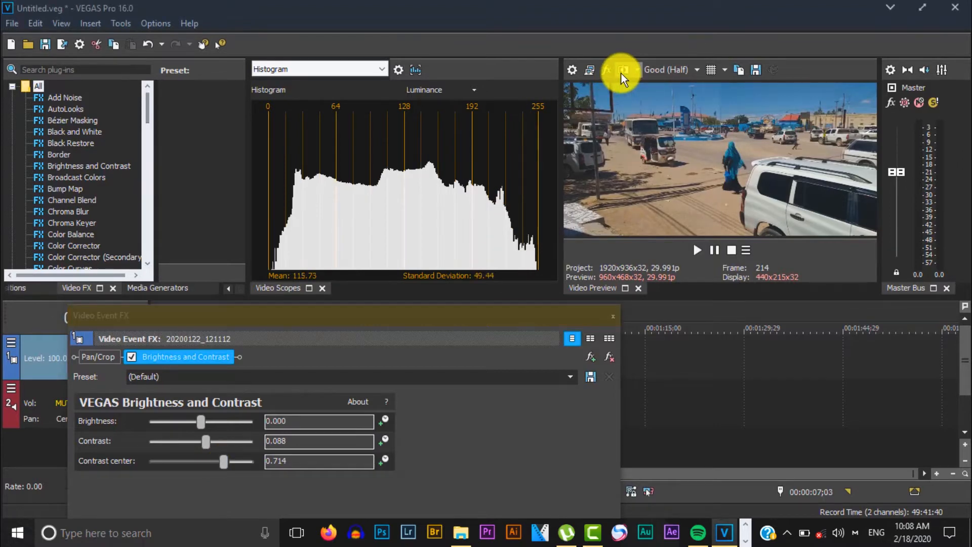
# - Switch the video scopes from Histogram to RGB Parade
pyautogui.click(356, 233)
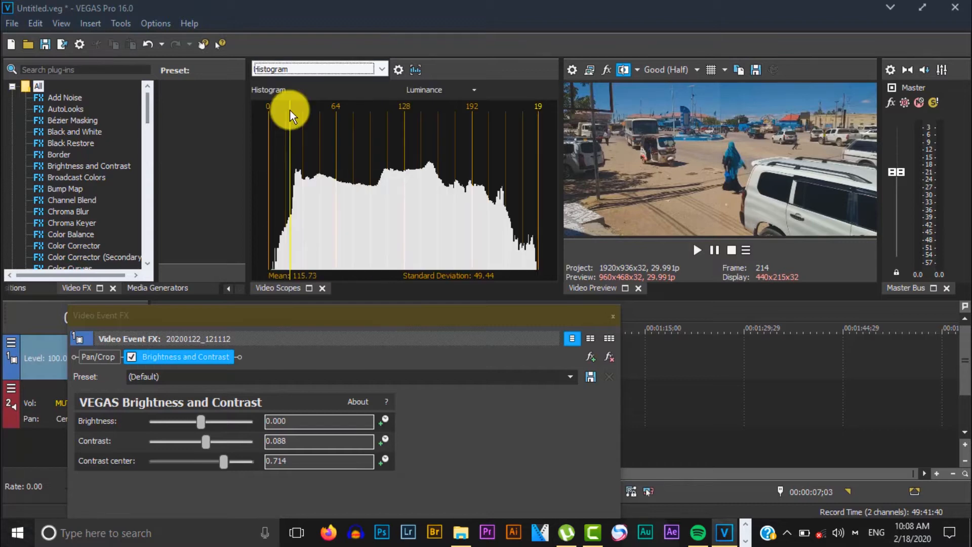
pyautogui.click(349, 67)
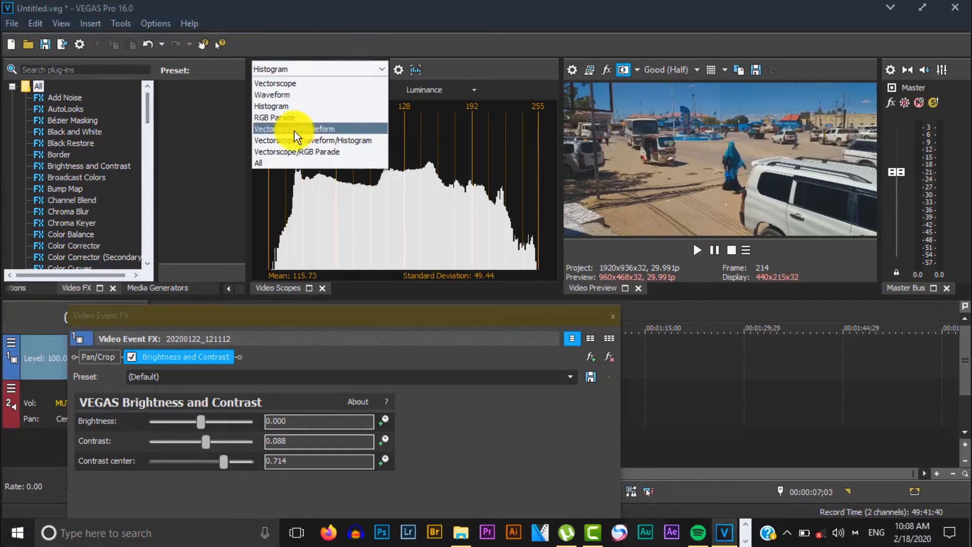
pyautogui.click(287, 119)
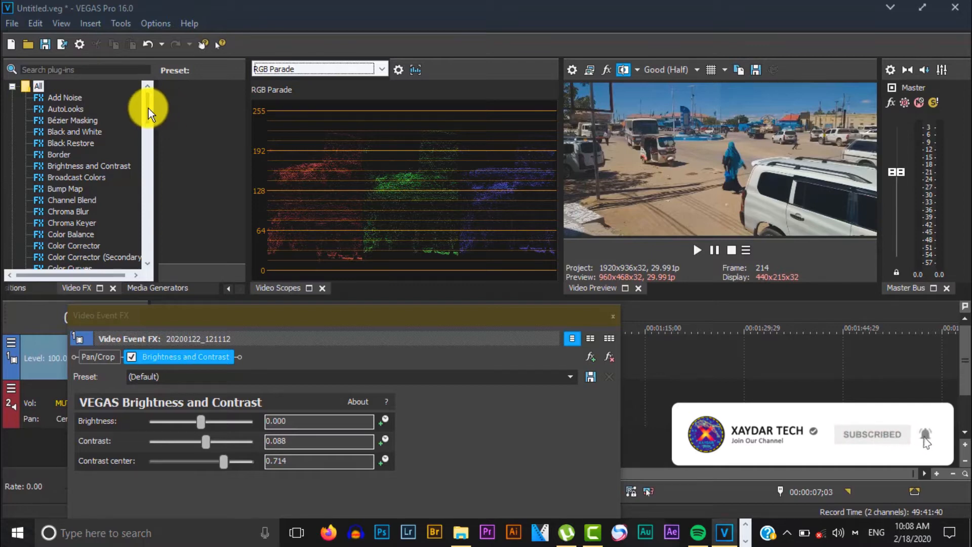
# - Add the Color Corrector effect to the first clip and show its Custom color wheels, with the effect window moved to reveal them
pyautogui.moveTo(64, 247); pyautogui.dragTo(260, 355)
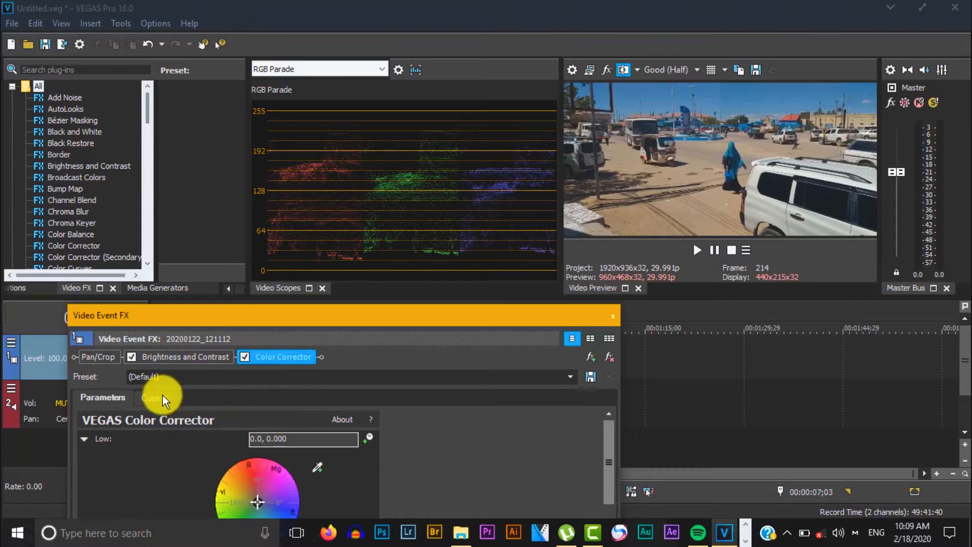
pyautogui.moveTo(349, 312); pyautogui.dragTo(386, 311)
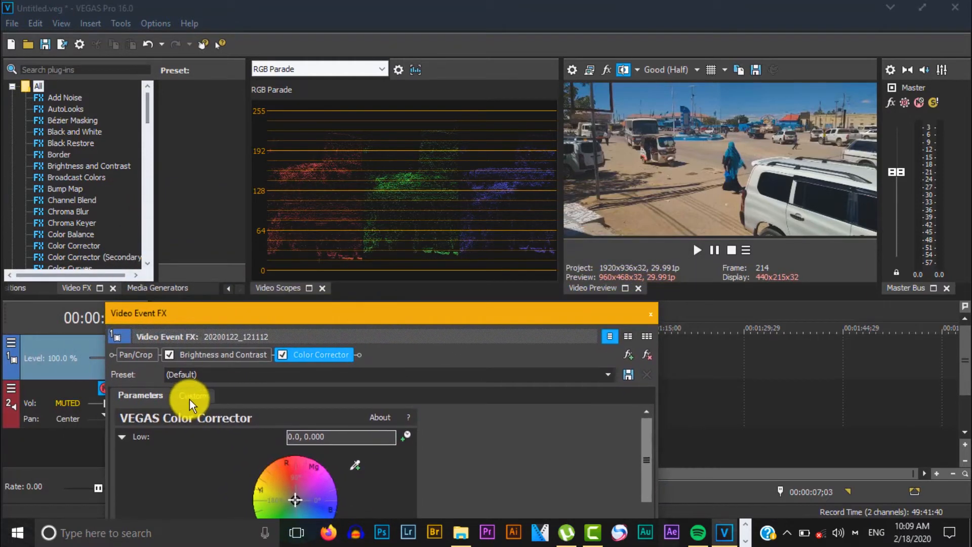
pyautogui.click(191, 399)
pyautogui.moveTo(476, 313); pyautogui.dragTo(533, 273)
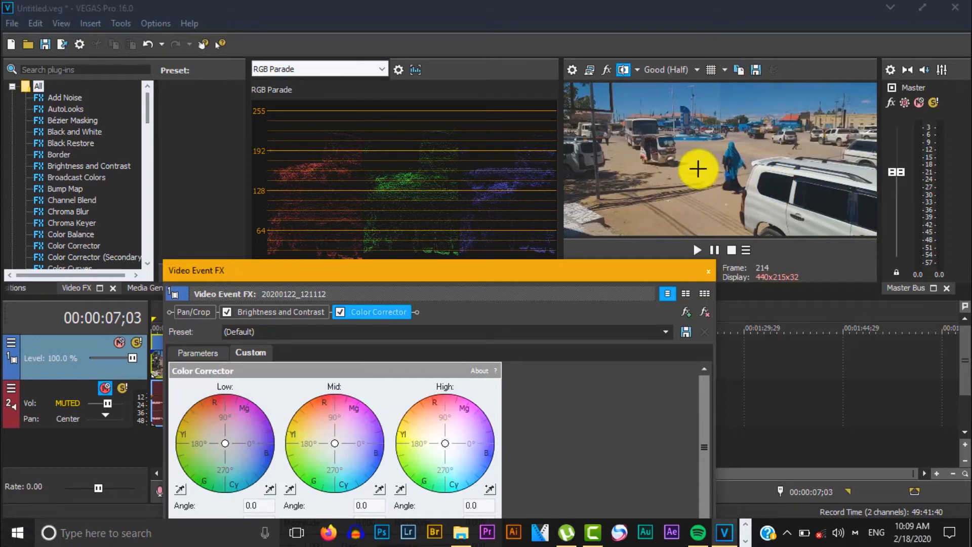
pyautogui.click(449, 439)
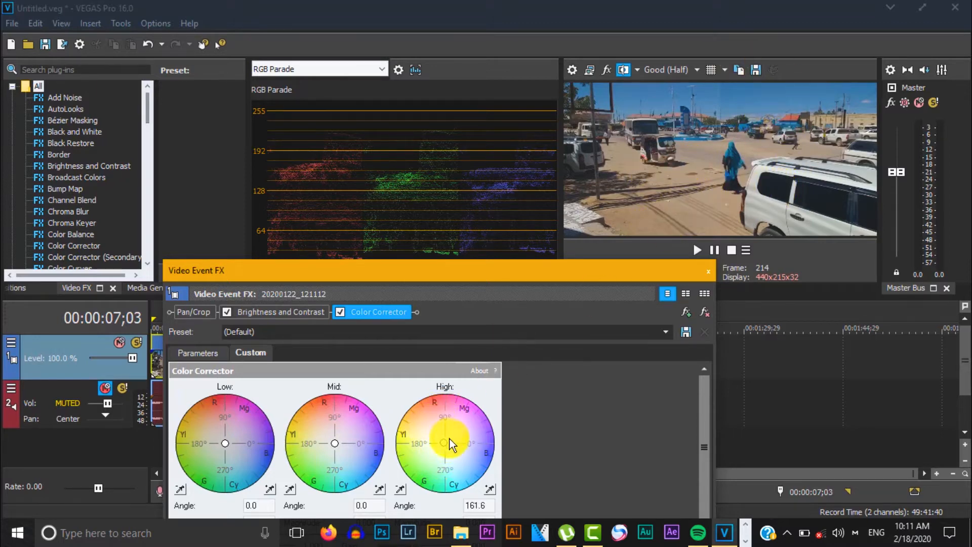
pyautogui.moveTo(441, 445); pyautogui.dragTo(438, 436)
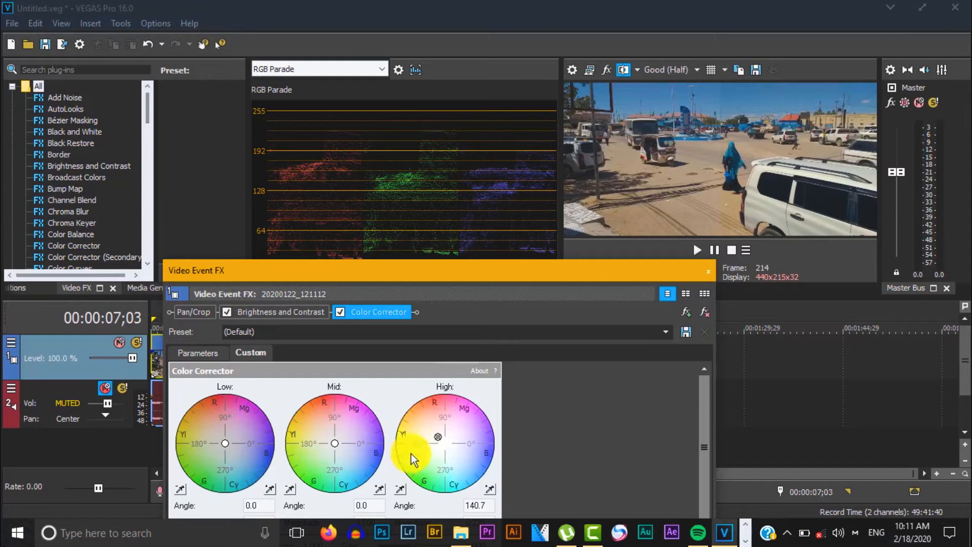
pyautogui.doubleClick(440, 435)
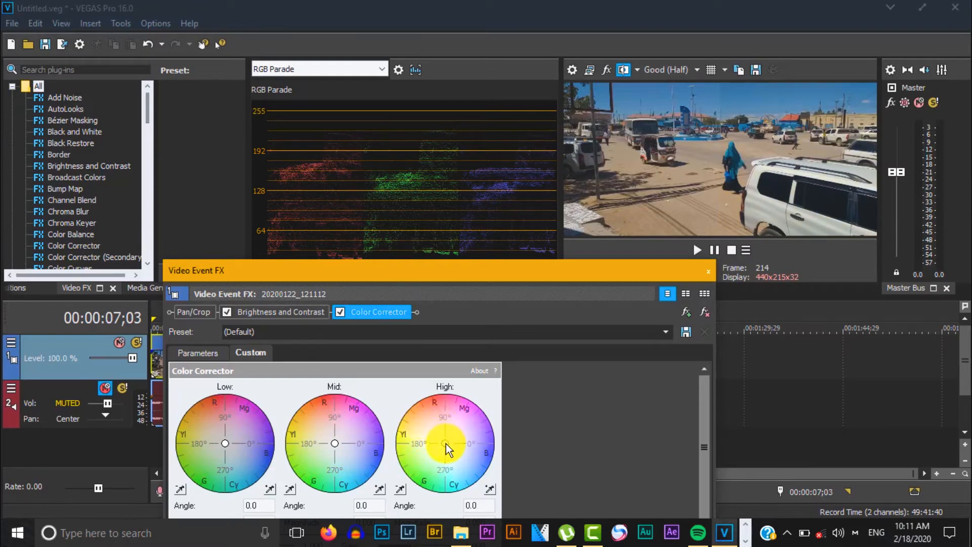
pyautogui.moveTo(446, 443); pyautogui.dragTo(375, 388)
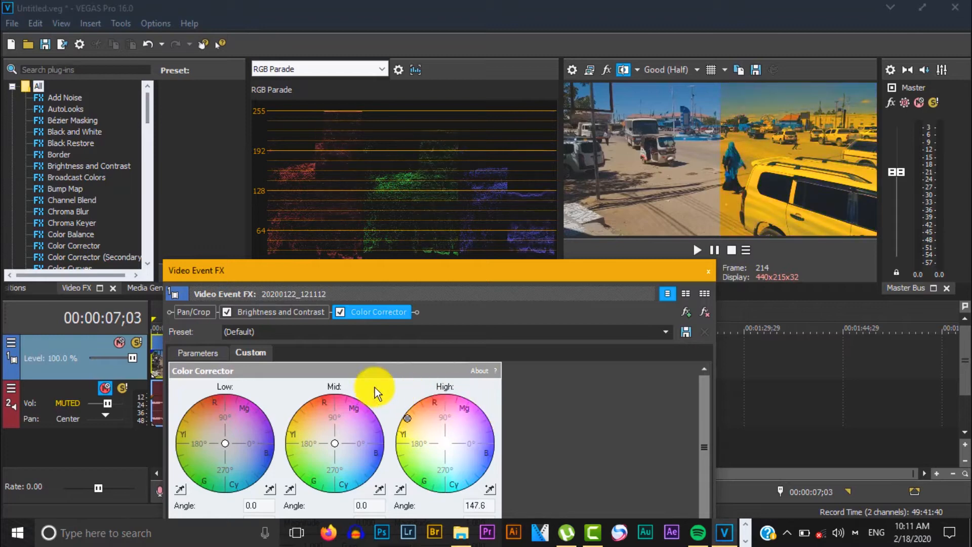
# - Turn off the split-screen preview and shift the High color wheel slightly toward orange, at an angle of about 131.2
pyautogui.click(625, 71)
pyautogui.click(626, 70)
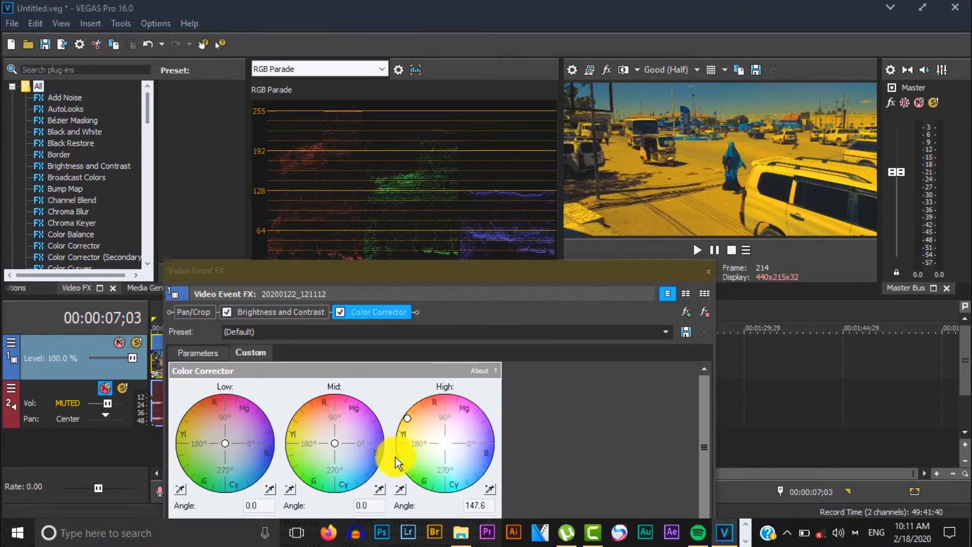
pyautogui.moveTo(407, 421); pyautogui.dragTo(453, 444)
pyautogui.moveTo(452, 442); pyautogui.dragTo(435, 433)
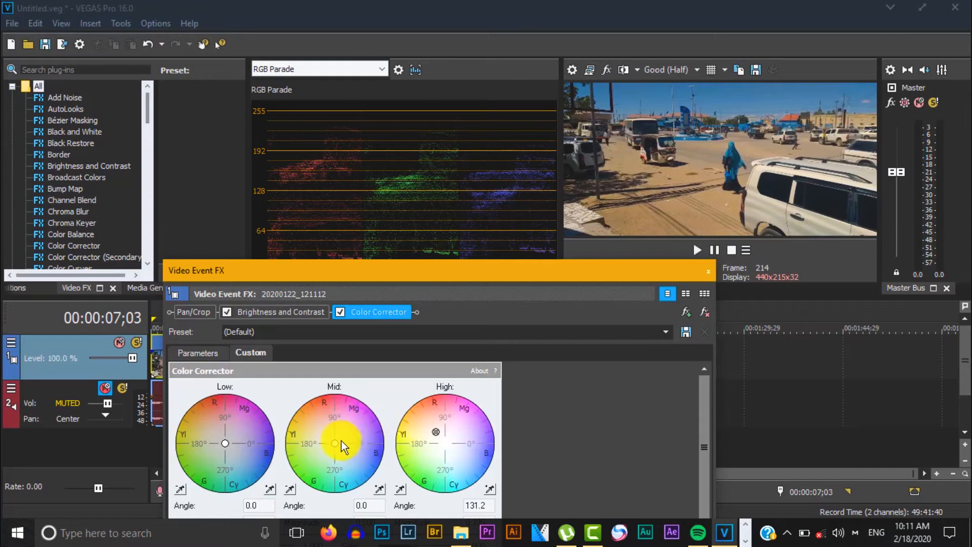
# - Shift the Mid color wheel slightly toward orange at an angle of about 125.5, and the Low wheel slightly toward blue
pyautogui.moveTo(336, 442); pyautogui.dragTo(328, 434)
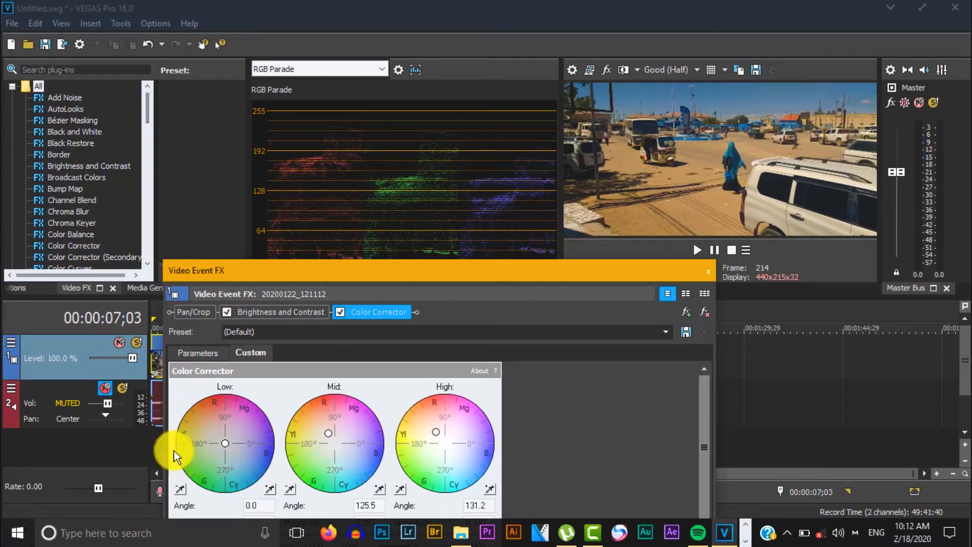
pyautogui.moveTo(451, 265); pyautogui.dragTo(451, 285)
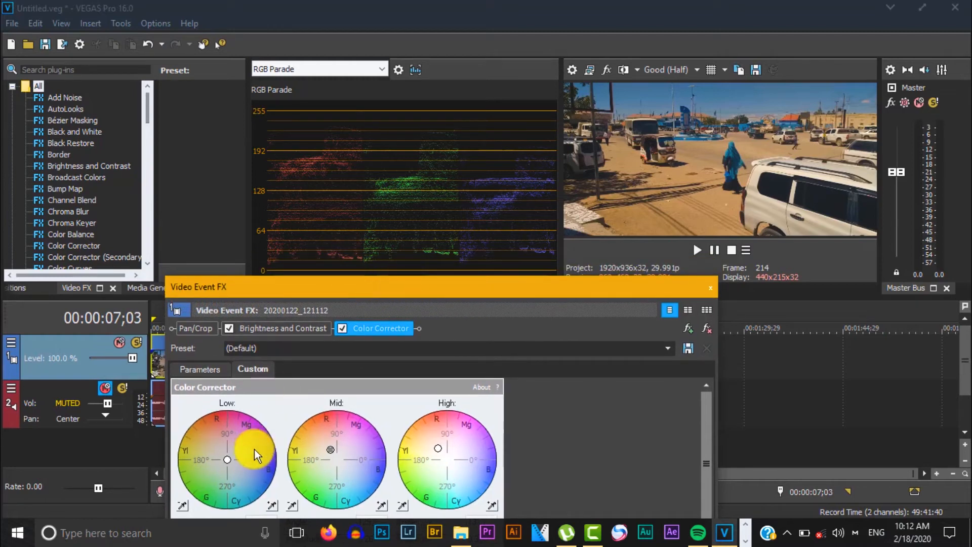
pyautogui.click(229, 460)
pyautogui.moveTo(230, 459); pyautogui.dragTo(232, 463)
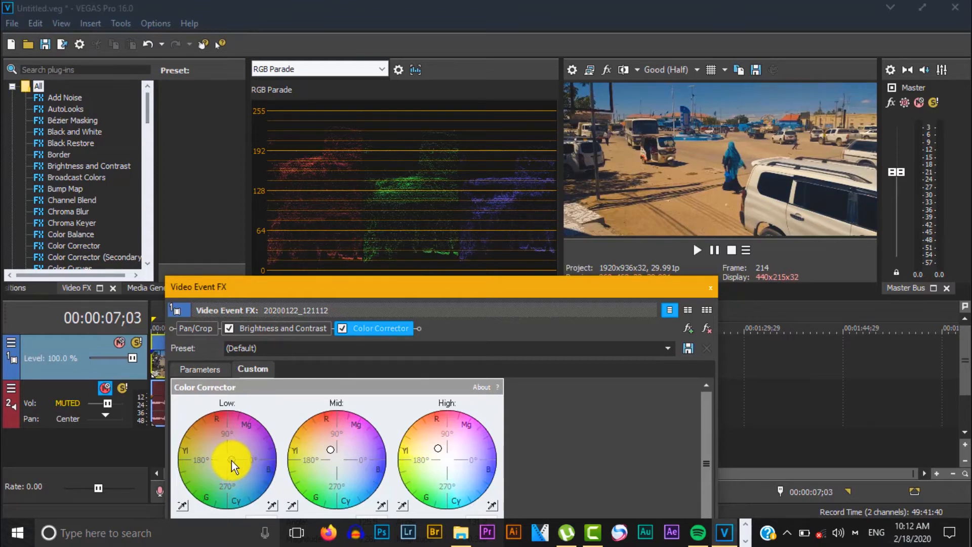
# - Move the effect window clear of the video scopes and switch the scopes to Vectorscope
pyautogui.moveTo(485, 293); pyautogui.dragTo(499, 318)
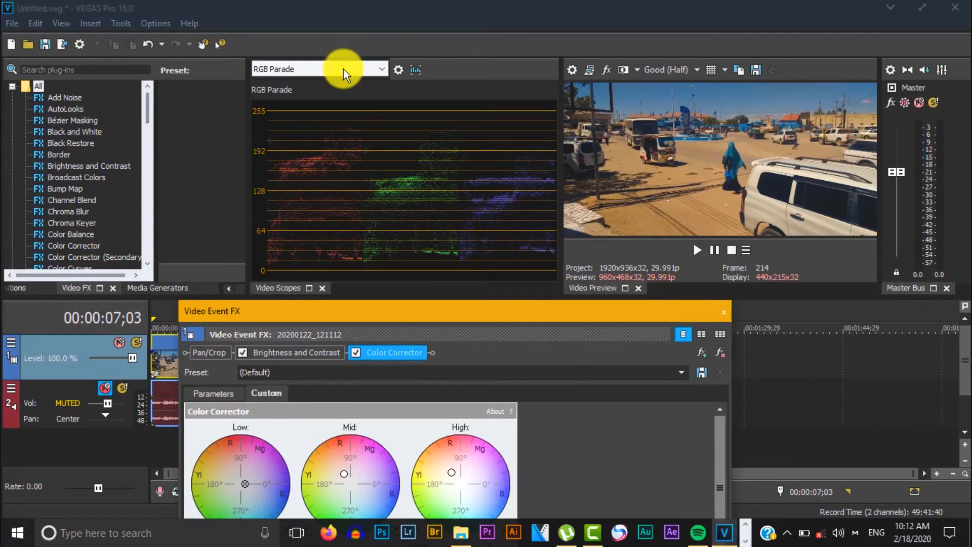
pyautogui.click(349, 70)
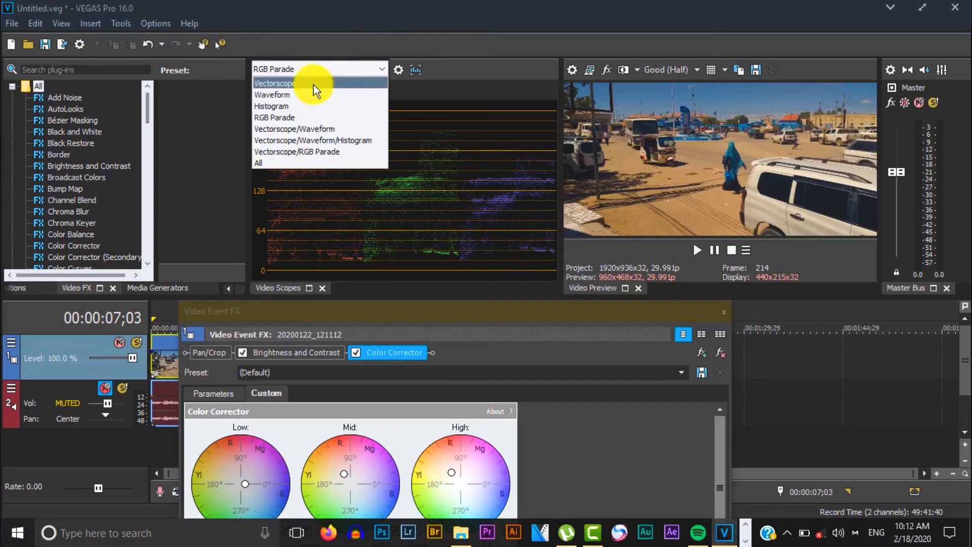
pyautogui.click(314, 84)
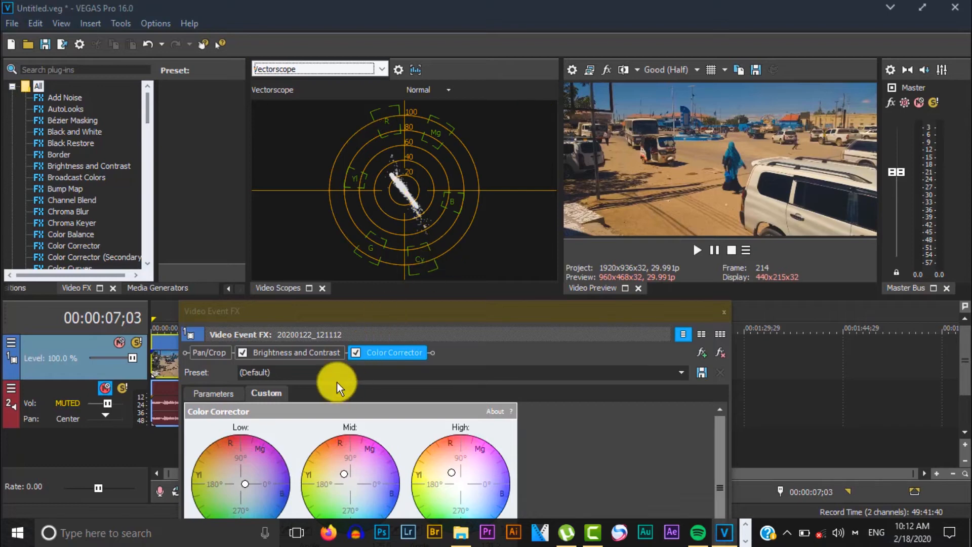
# - Raise the Color Corrector's Saturation to about 1.194 on the street clip
pyautogui.moveTo(420, 319); pyautogui.dragTo(490, 227)
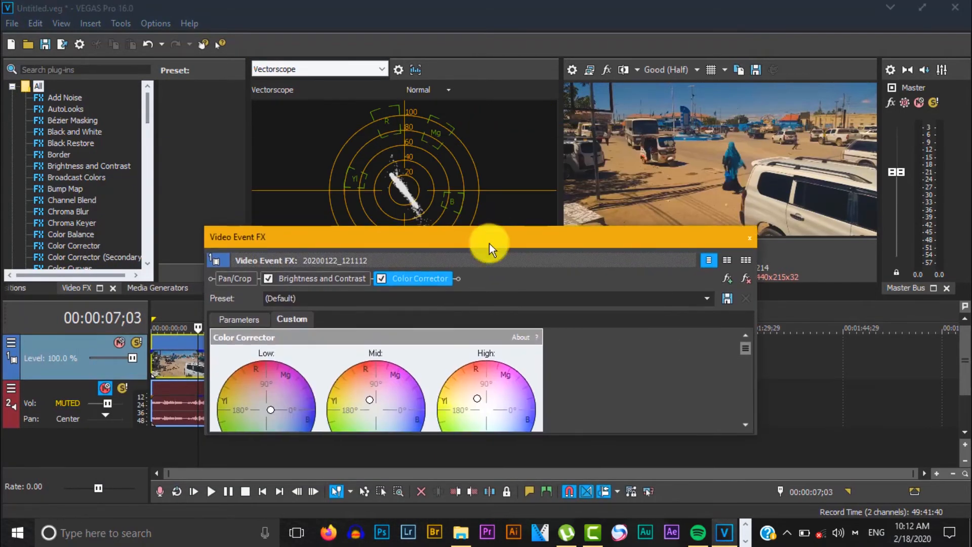
pyautogui.moveTo(743, 346); pyautogui.dragTo(754, 410)
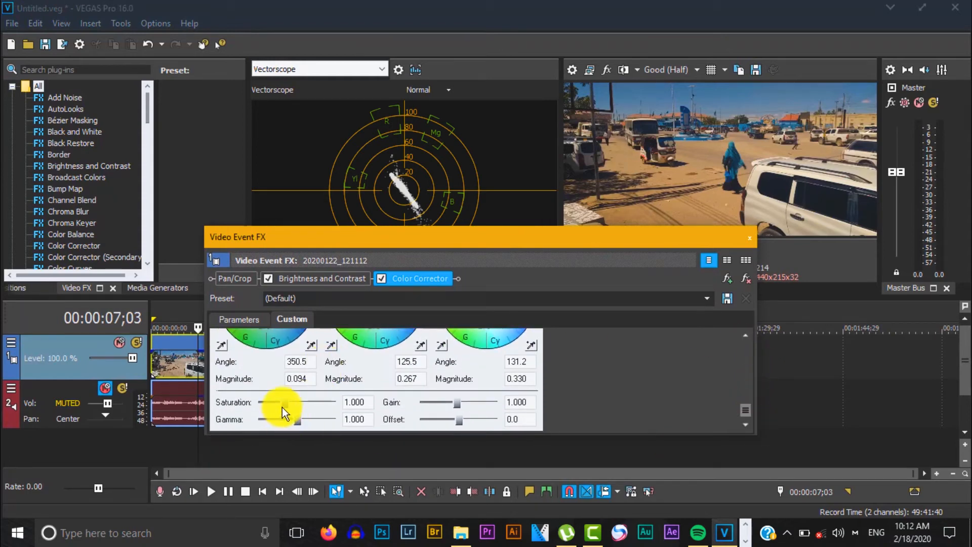
pyautogui.moveTo(437, 237); pyautogui.dragTo(438, 270)
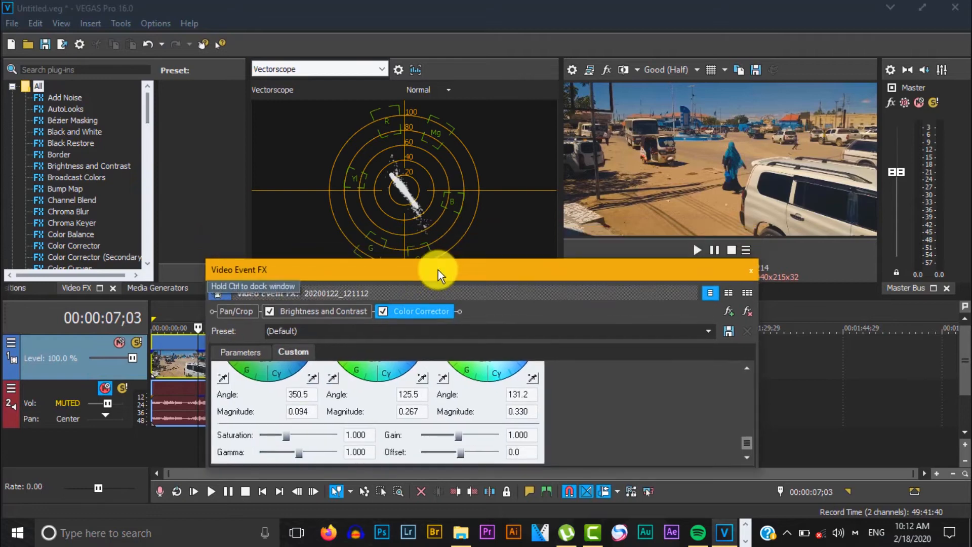
pyautogui.moveTo(287, 439)
pyautogui.mouseDown()
pyautogui.moveTo(301, 440)
pyautogui.moveTo(292, 440)
pyautogui.mouseUp()
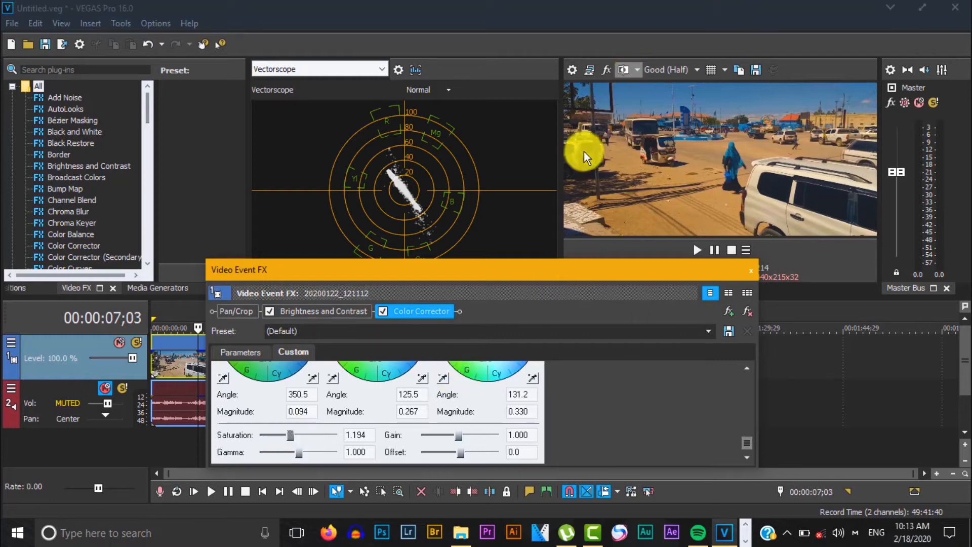
# - Add the Levels effect to the street clip and set its Input start to about 0.007
pyautogui.moveTo(466, 279); pyautogui.dragTo(470, 299)
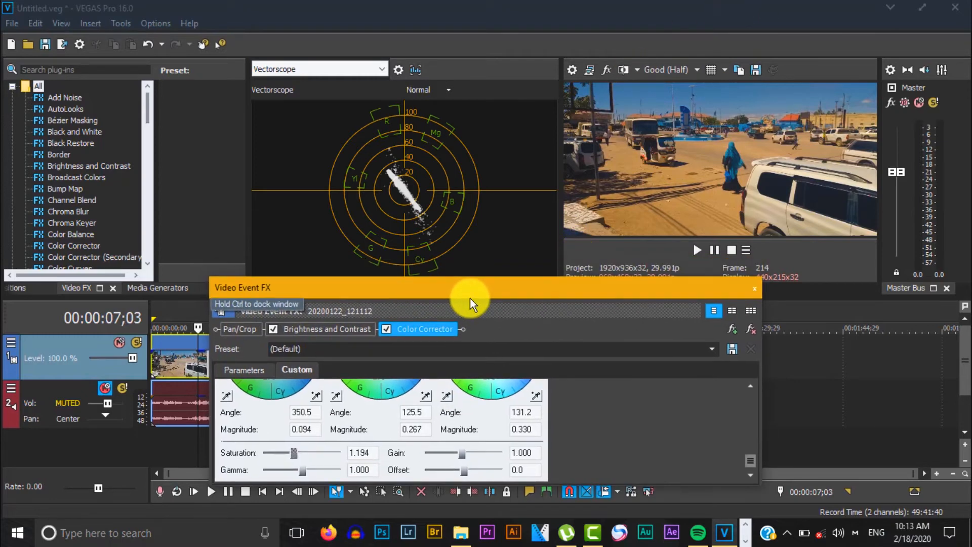
pyautogui.moveTo(147, 105); pyautogui.dragTo(148, 175)
pyautogui.moveTo(119, 188); pyautogui.dragTo(458, 329)
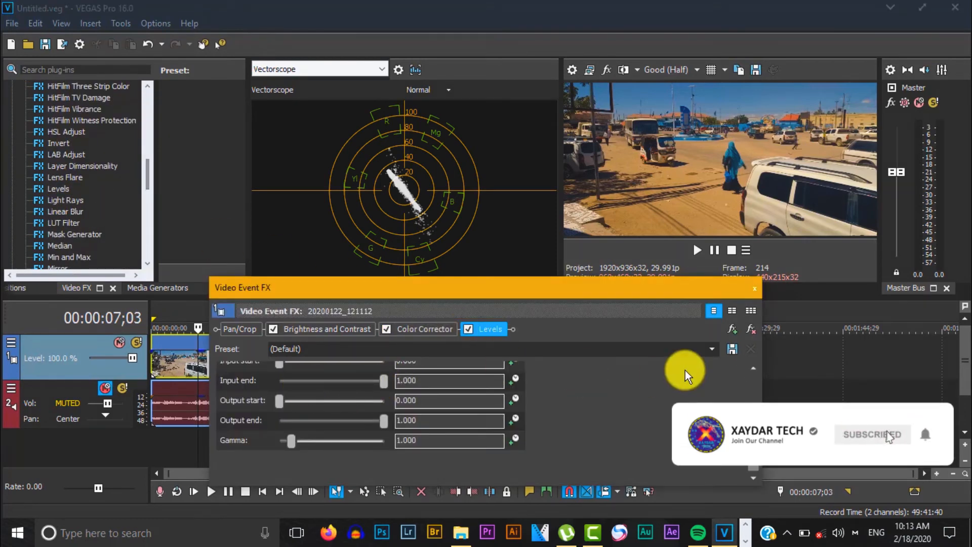
pyautogui.scroll(2, 757, 397)
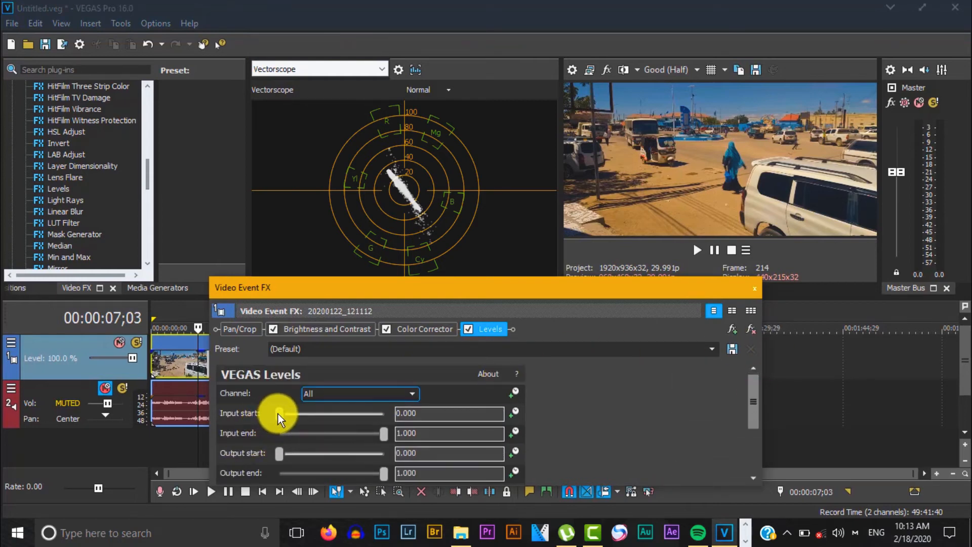
pyautogui.moveTo(278, 415); pyautogui.dragTo(281, 414)
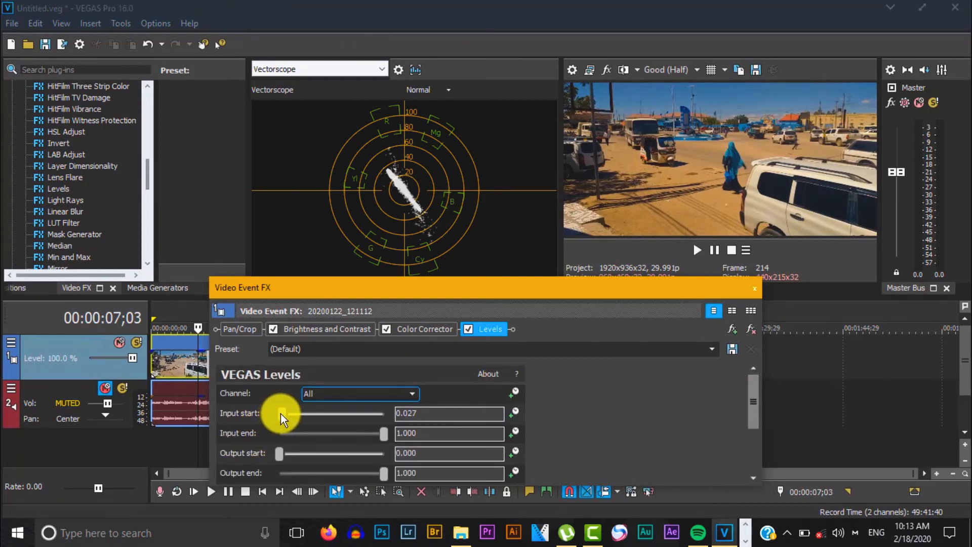
pyautogui.moveTo(280, 414); pyautogui.dragTo(279, 414)
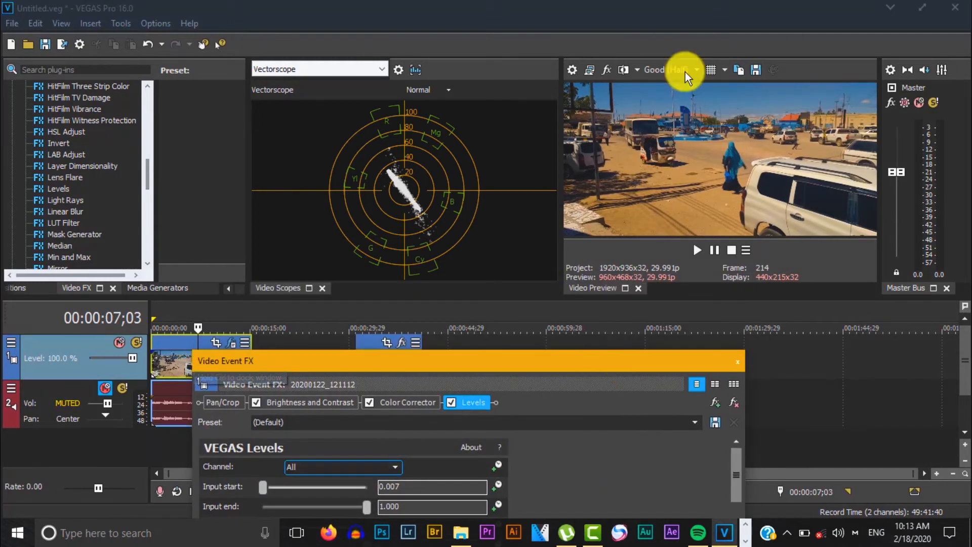
# - Turn on the split-screen preview and play the street clip from the start to compare it with the original
pyautogui.click(626, 71)
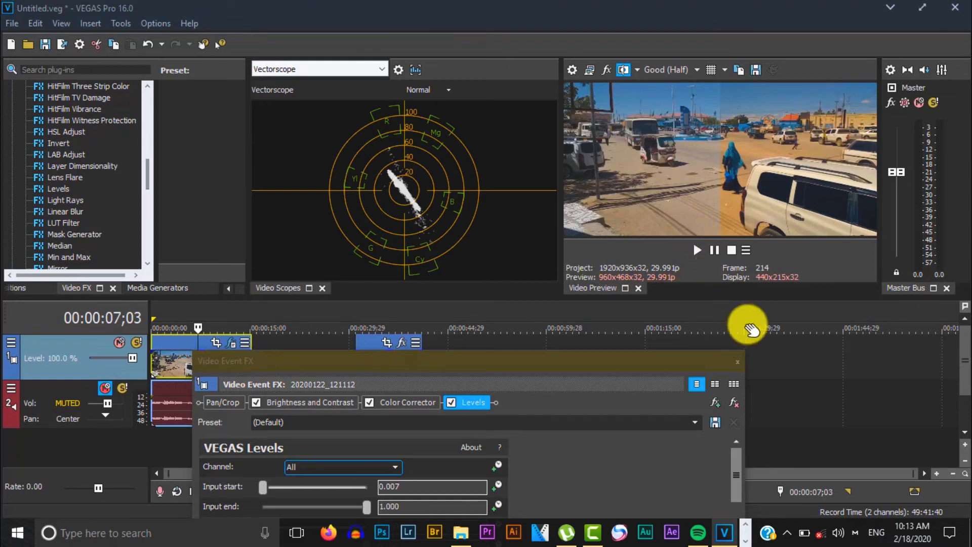
pyautogui.hotkey('ctrl', 'Home')
pyautogui.click(696, 245)
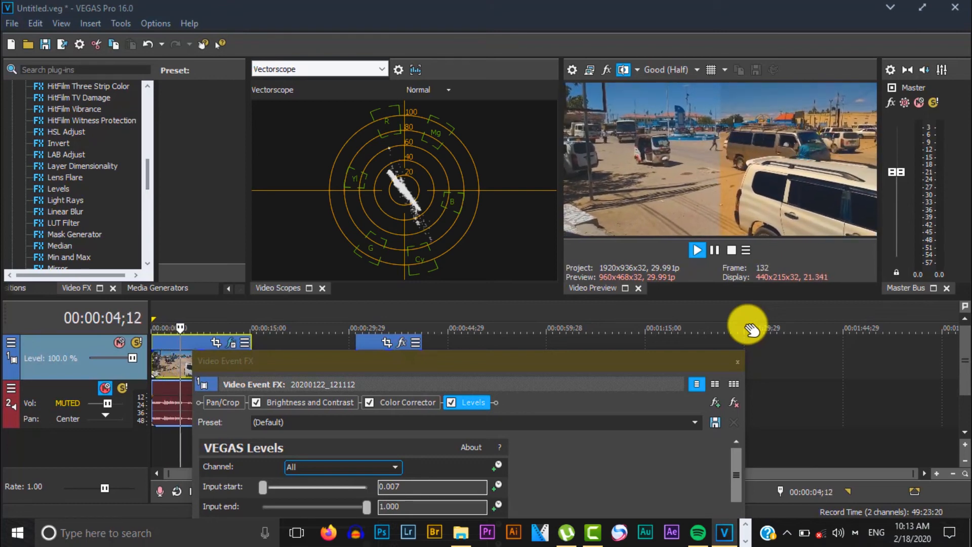
pyautogui.press('space')
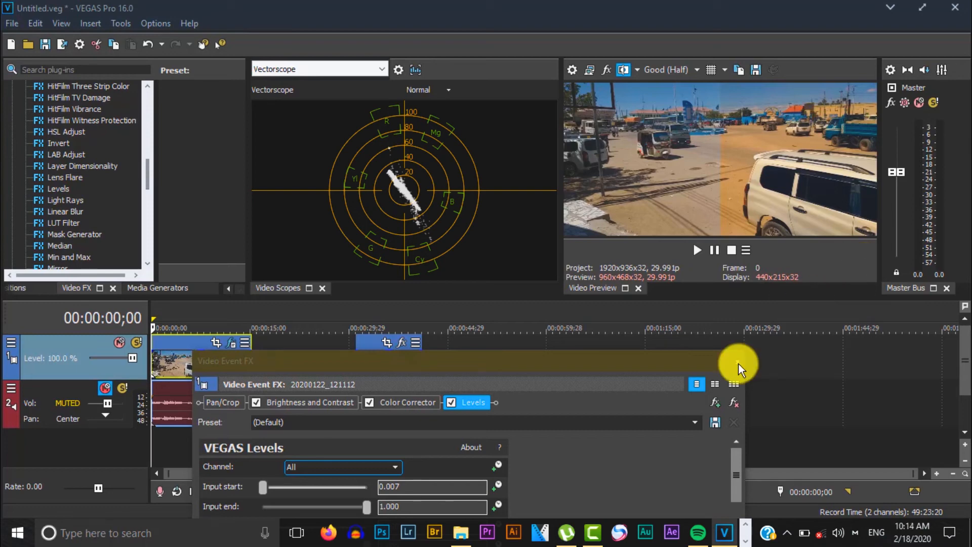
# - View the corrected street clip in the Waveform scope and in the Histogram scope
pyautogui.click(354, 68)
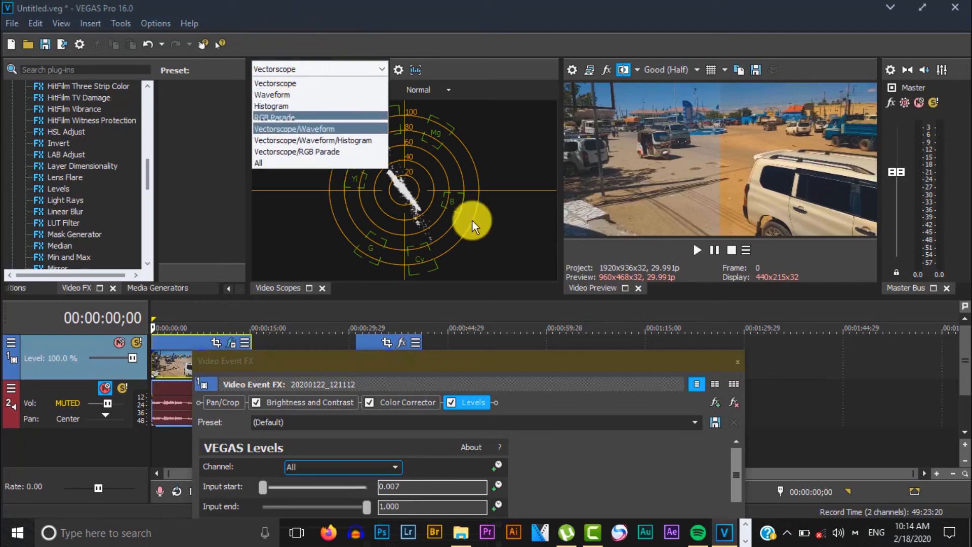
pyautogui.click(296, 97)
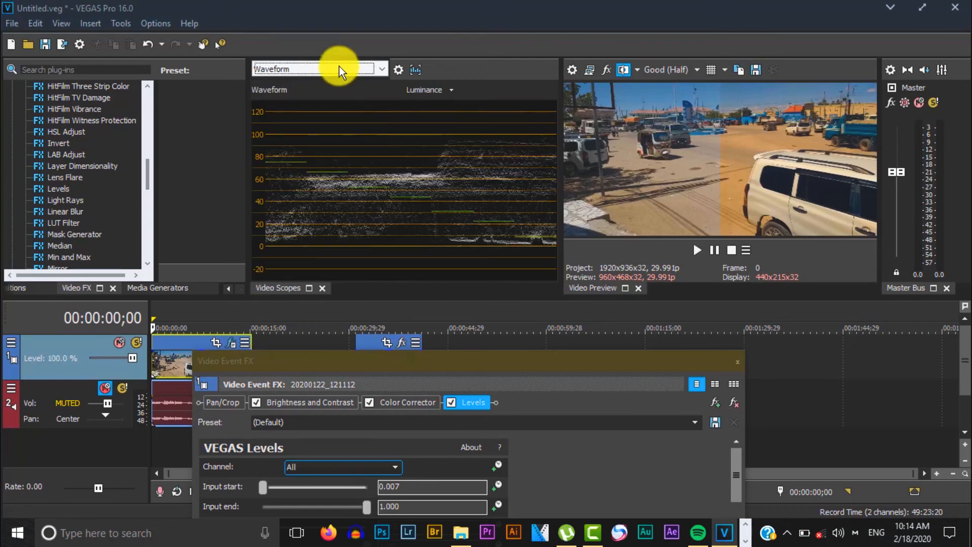
pyautogui.click(339, 66)
pyautogui.click(290, 107)
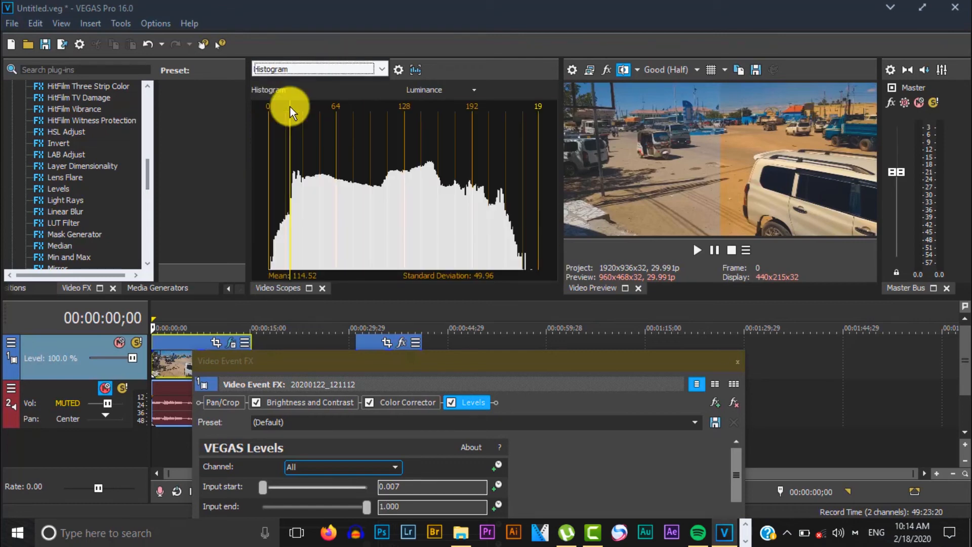
# - Close the effect window, select the second clip (soccer field) and place the playhead at about 00:00:33;20
pyautogui.click(739, 364)
pyautogui.click(177, 361)
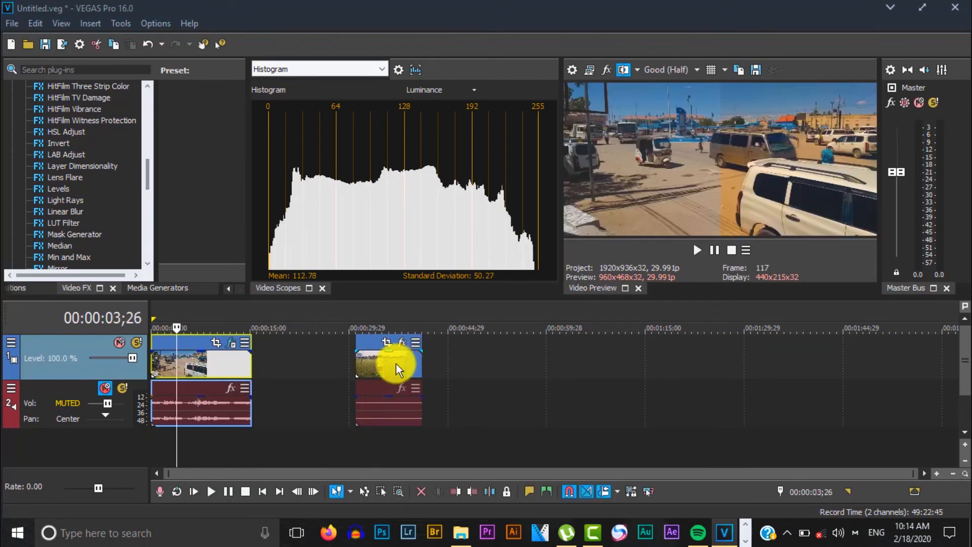
pyautogui.click(394, 364)
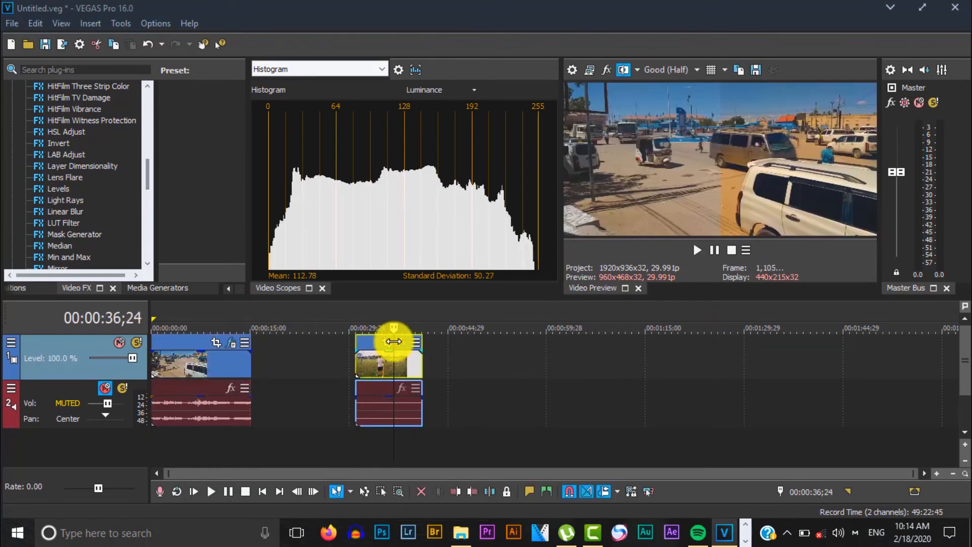
pyautogui.moveTo(394, 340); pyautogui.dragTo(373, 341)
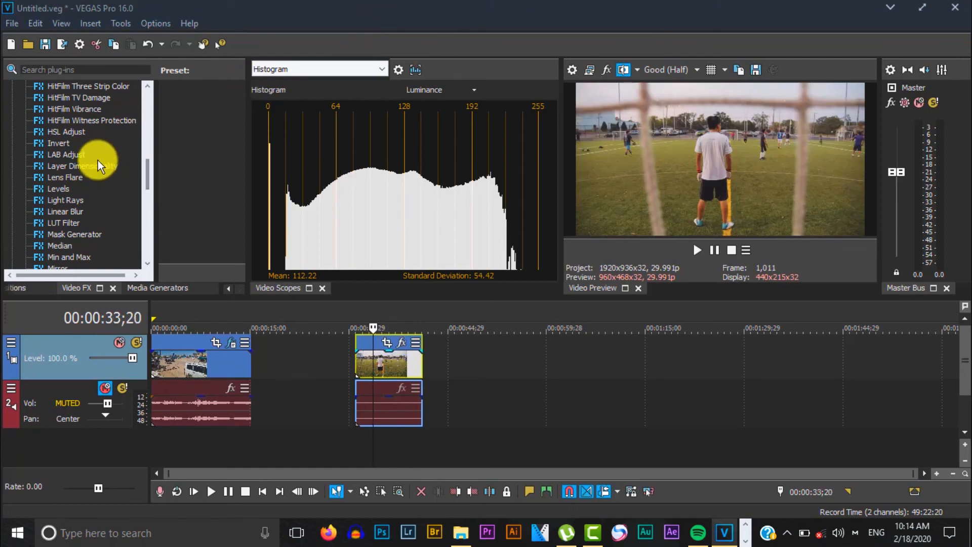
# - Add the Brightness and Contrast effect to the soccer clip and slightly lower its Contrast center
pyautogui.moveTo(147, 169); pyautogui.dragTo(147, 125)
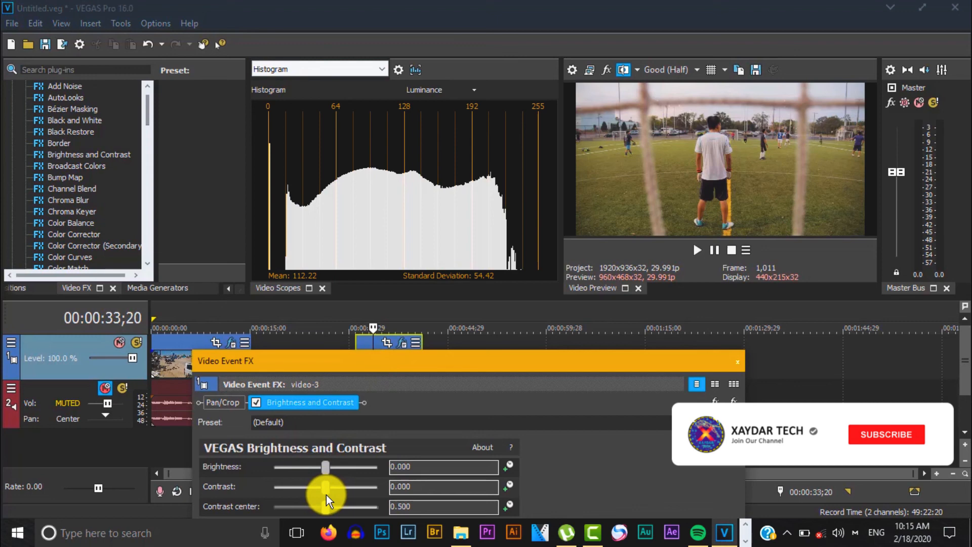
pyautogui.moveTo(326, 506)
pyautogui.mouseDown()
pyautogui.moveTo(332, 485)
pyautogui.moveTo(314, 510)
pyautogui.mouseUp()
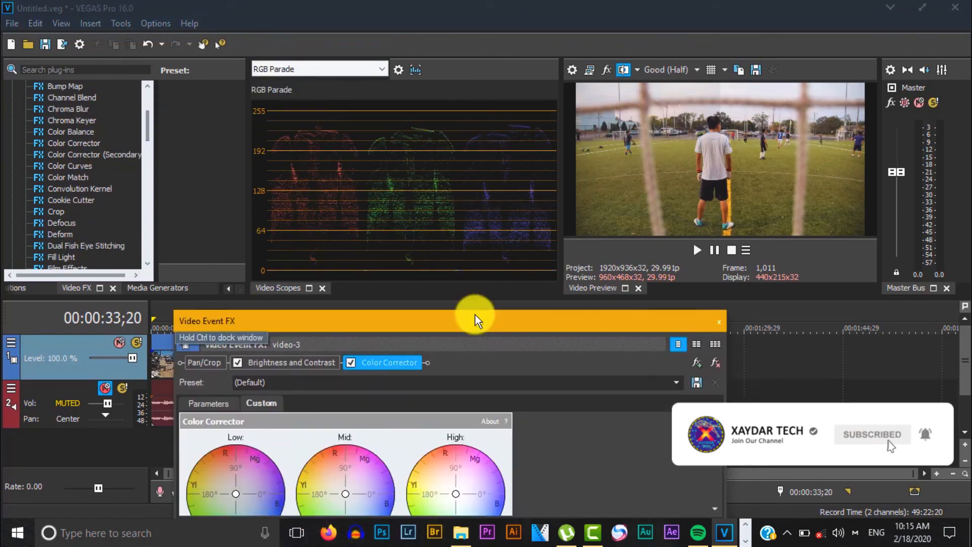
# - Shift the soccer clip's Color Corrector wheels: High to about 116.6 degrees, Mid to about 149.0 and Low to about 341.6, slightly toward blue
pyautogui.moveTo(475, 315); pyautogui.dragTo(475, 286)
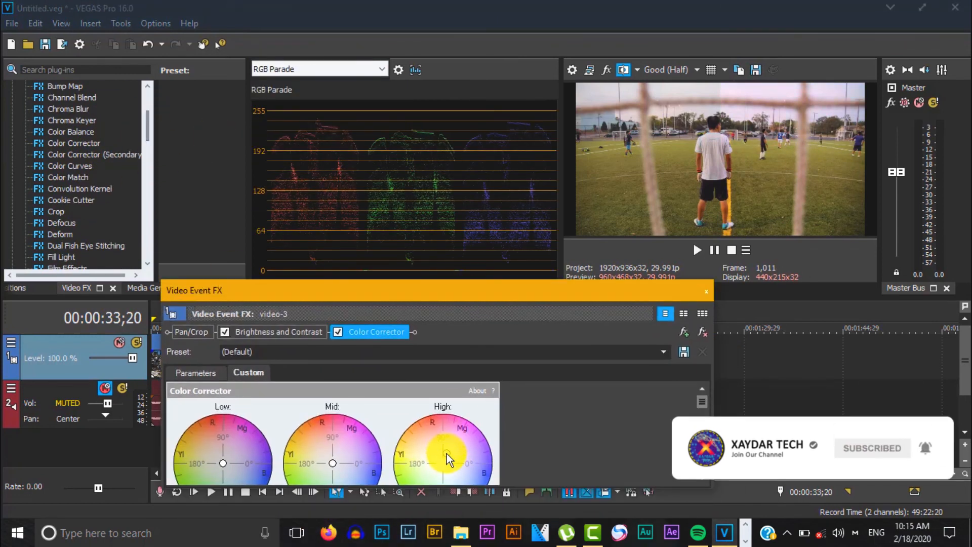
pyautogui.moveTo(447, 454); pyautogui.dragTo(441, 459)
pyautogui.click(622, 71)
pyautogui.moveTo(332, 464); pyautogui.dragTo(339, 471)
pyautogui.moveTo(223, 463); pyautogui.dragTo(232, 465)
pyautogui.moveTo(340, 470); pyautogui.dragTo(323, 456)
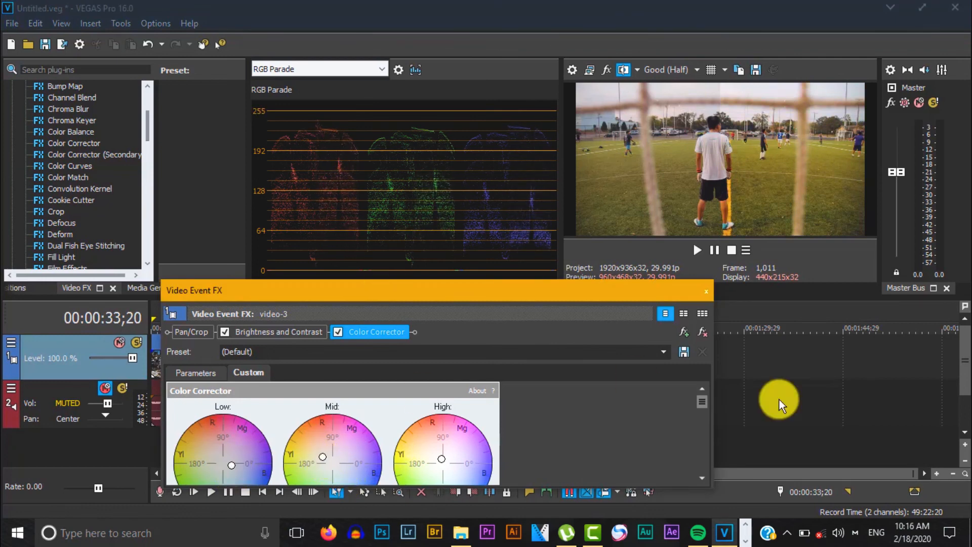
# - Switch the video scopes to Vectorscope and raise the soccer clip's Color Corrector Saturation to about 1.194
pyautogui.moveTo(702, 401); pyautogui.dragTo(702, 452)
pyautogui.click(349, 68)
pyautogui.click(342, 84)
pyautogui.moveTo(241, 475); pyautogui.dragTo(245, 477)
# - Find the Levels effect in the effects list and add it to the soccer clip's effect chain
pyautogui.click(90, 212)
pyautogui.scroll(-12, 88, 211)
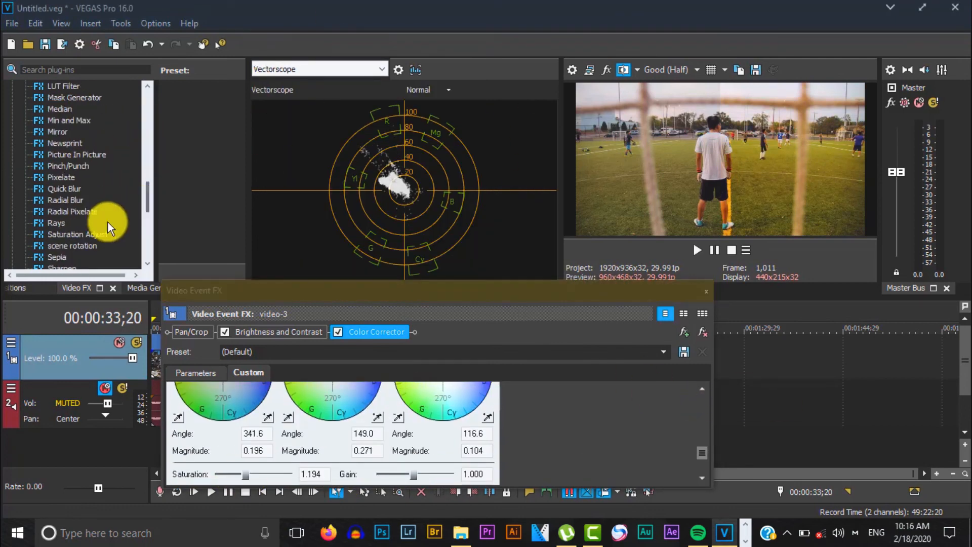
pyautogui.moveTo(149, 200); pyautogui.dragTo(149, 175)
pyautogui.moveTo(63, 201); pyautogui.dragTo(263, 411)
# - Using the RGB Parade scope, refine the soccer clip's Color Corrector wheels to angles of about 141.3 for Mid and 122.7 for High
pyautogui.click(372, 332)
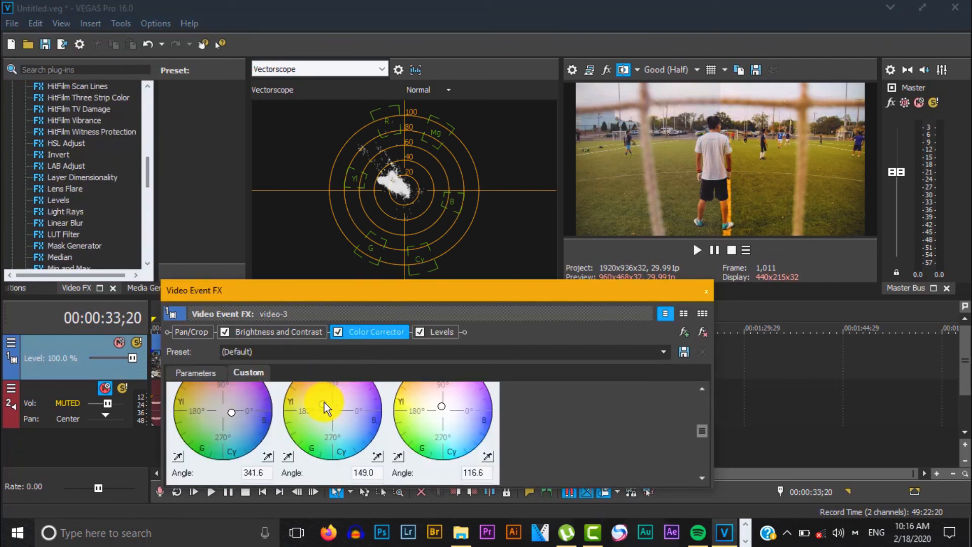
pyautogui.moveTo(324, 404); pyautogui.dragTo(327, 404)
pyautogui.click(330, 69)
pyautogui.click(303, 118)
pyautogui.click(227, 422)
pyautogui.moveTo(442, 407); pyautogui.dragTo(438, 401)
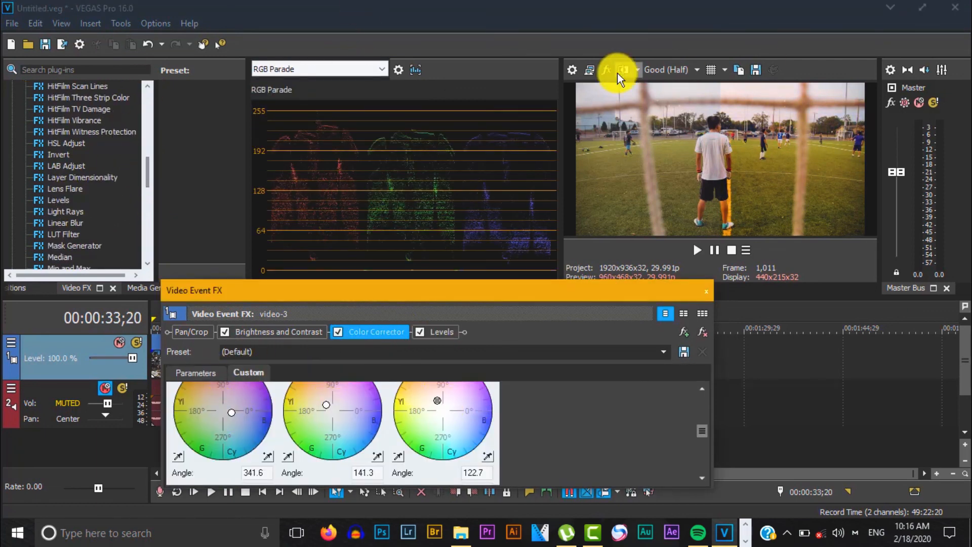
# - Compare the graded soccer clip with the original by toggling the split-screen preview and playing the clip, ending with the split screen off
pyautogui.click(626, 72)
pyautogui.press('space')
pyautogui.press('space')
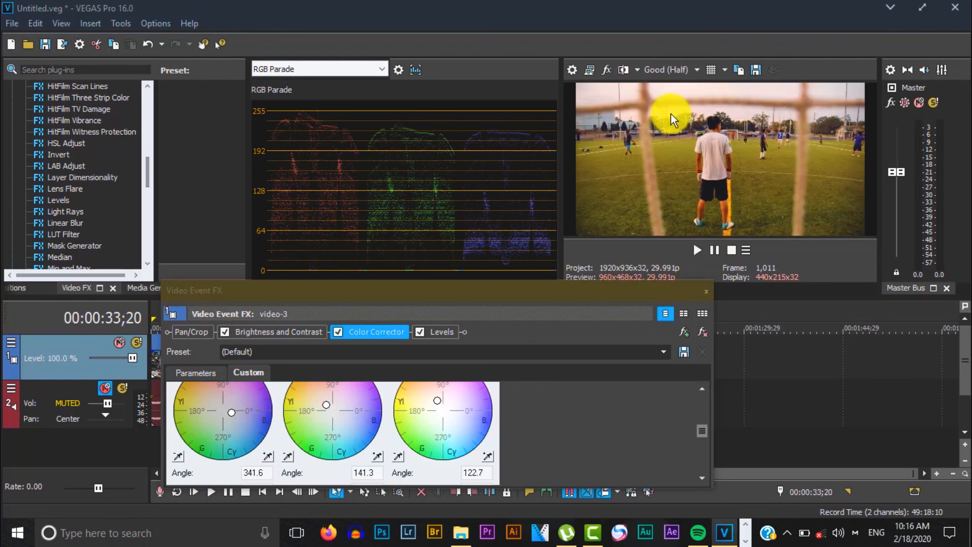
pyautogui.click(623, 69)
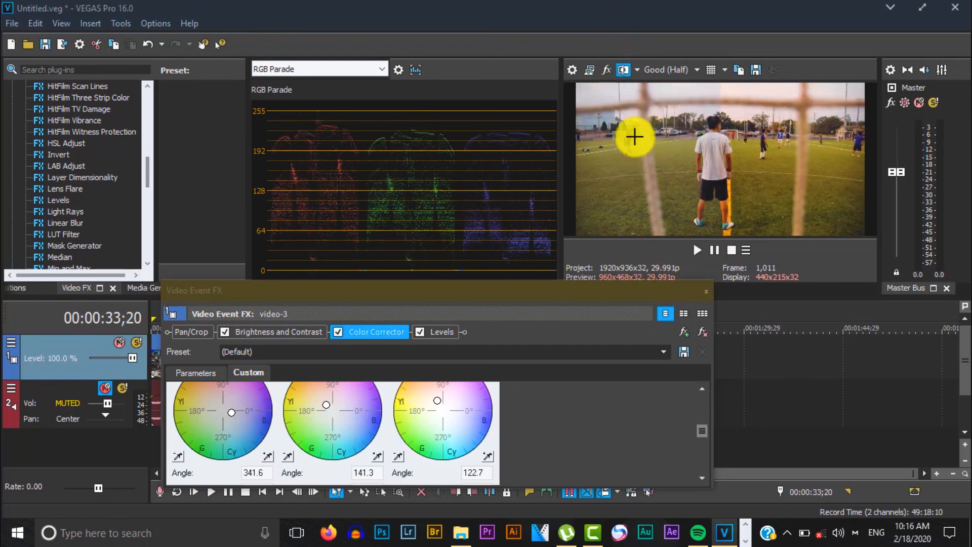
pyautogui.click(624, 71)
pyautogui.press('space')
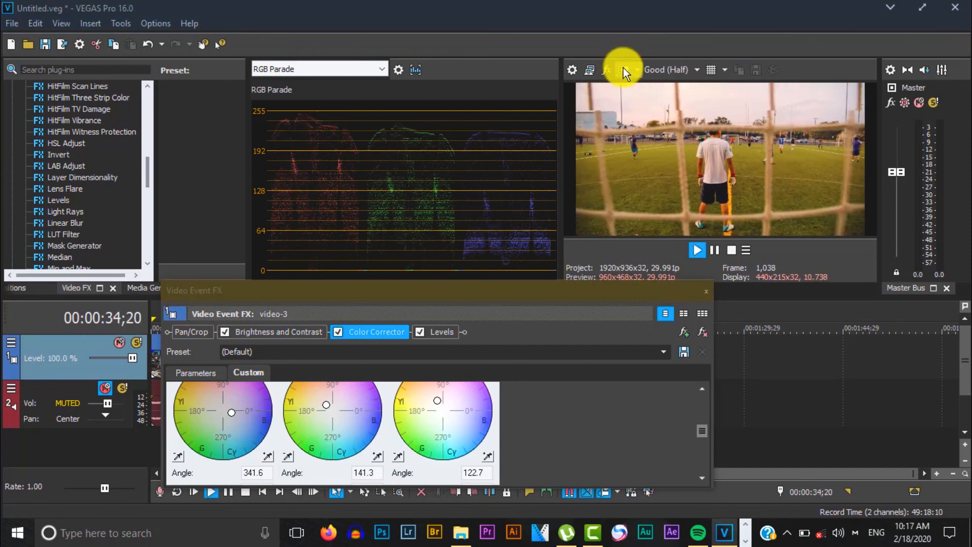
pyautogui.press('space')
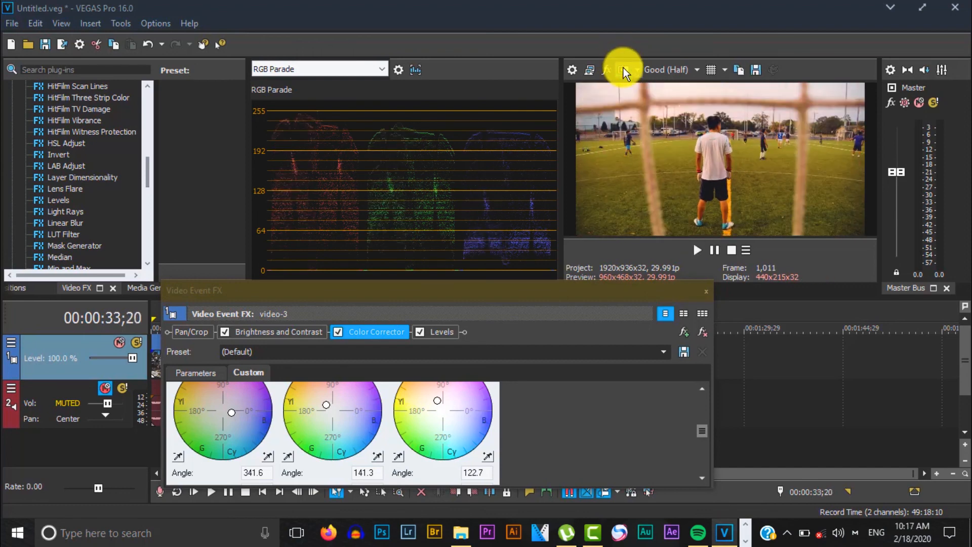